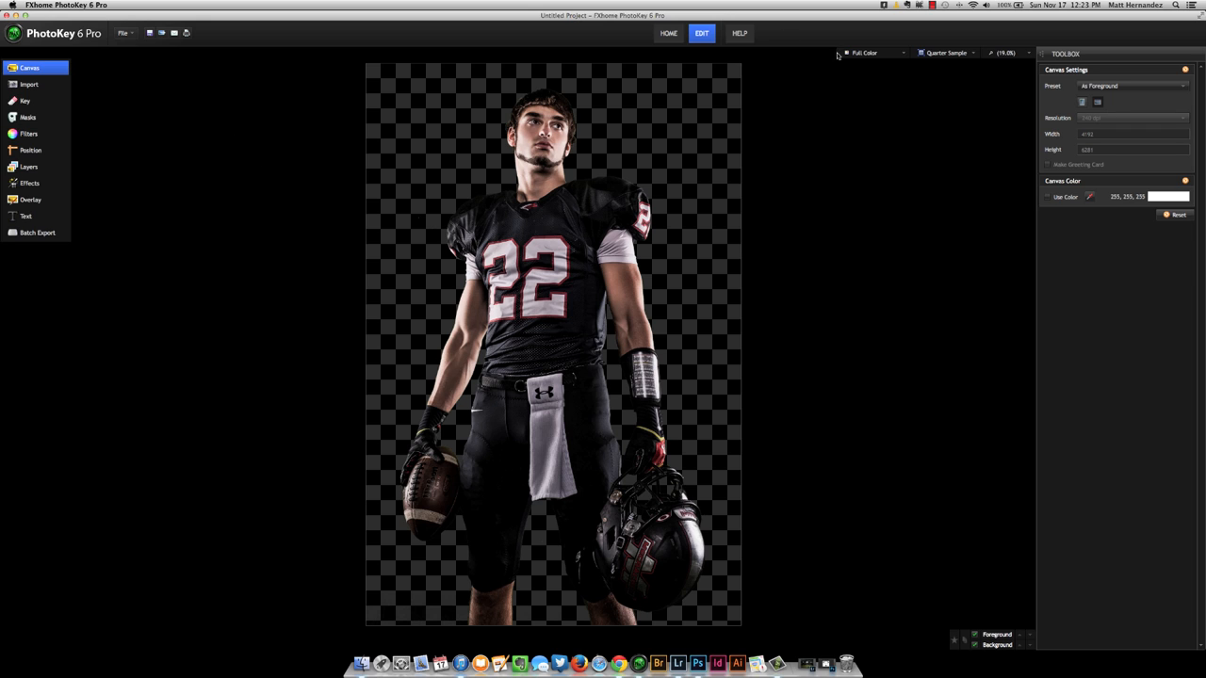
Switch the preview to Foreground Alpha and examine the player's matte for grey areas and background noise.
click(865, 54)
click(864, 68)
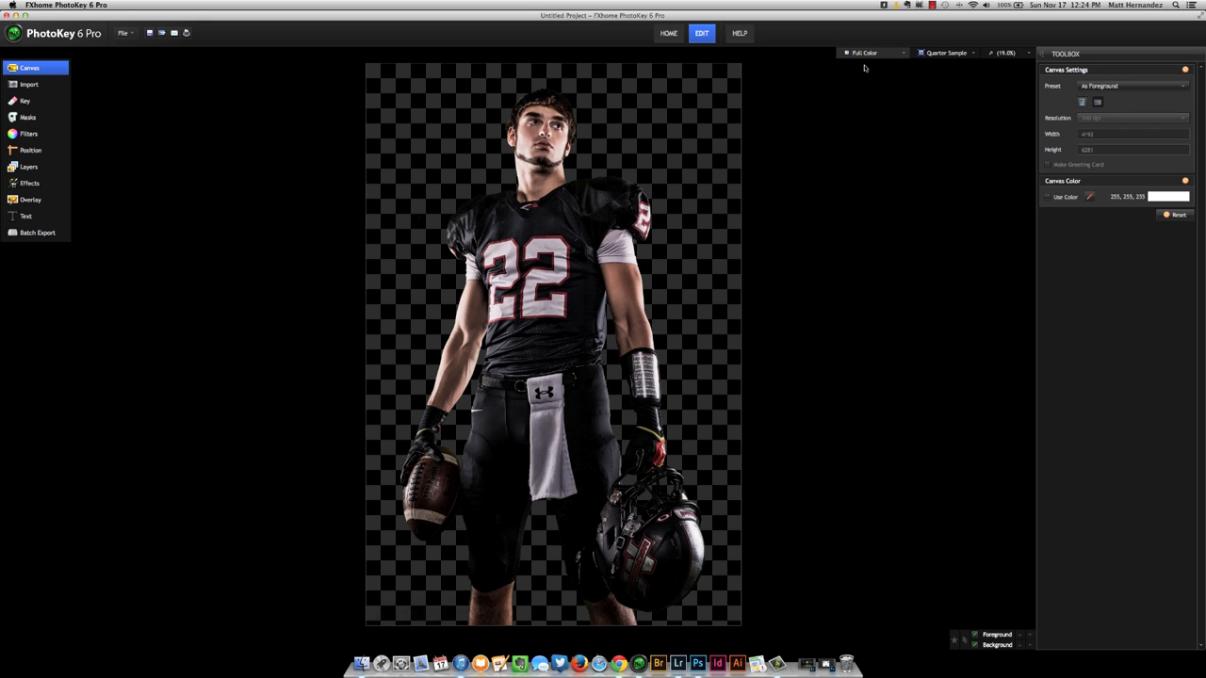
scroll(572, 196, up, 1)
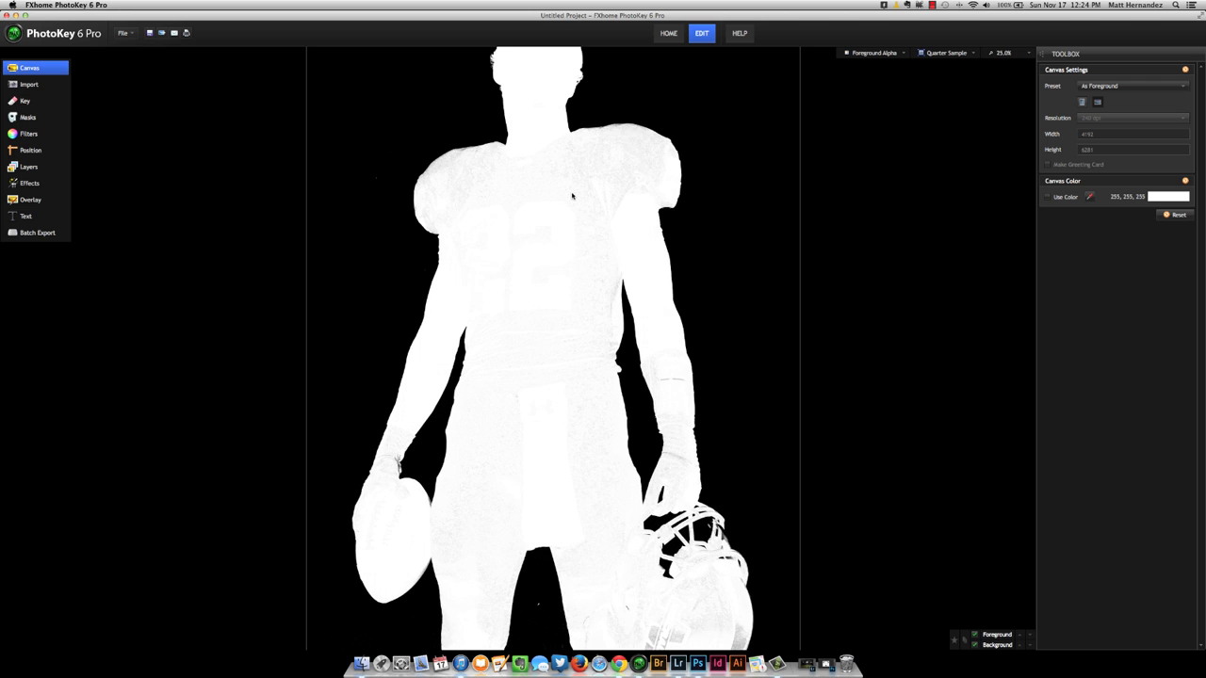
scroll(572, 196, up, 1)
scroll(527, 396, down, 3)
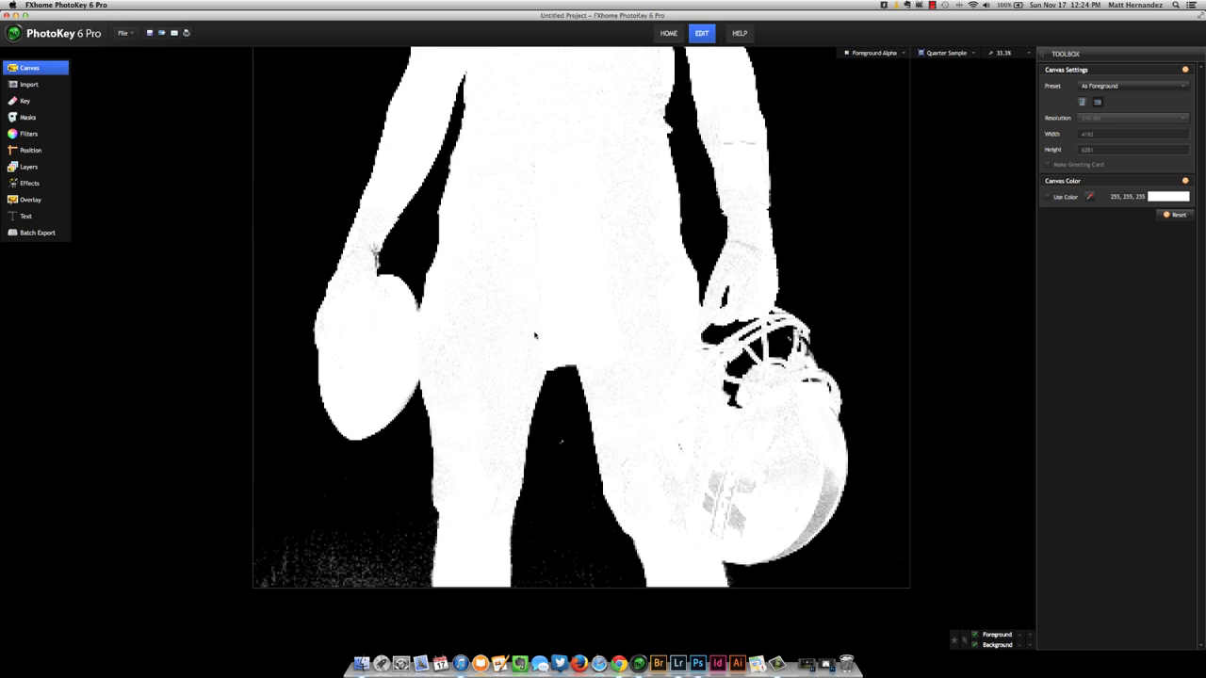
scroll(497, 371, up, 2)
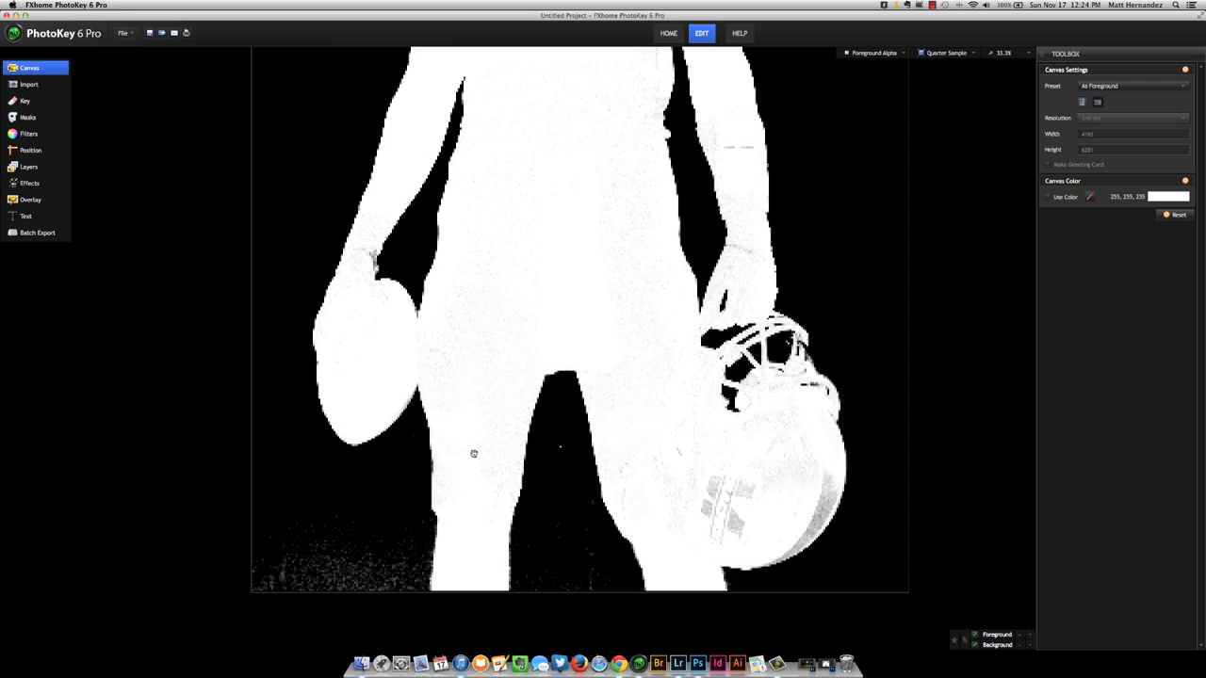
scroll(496, 371, down, 1)
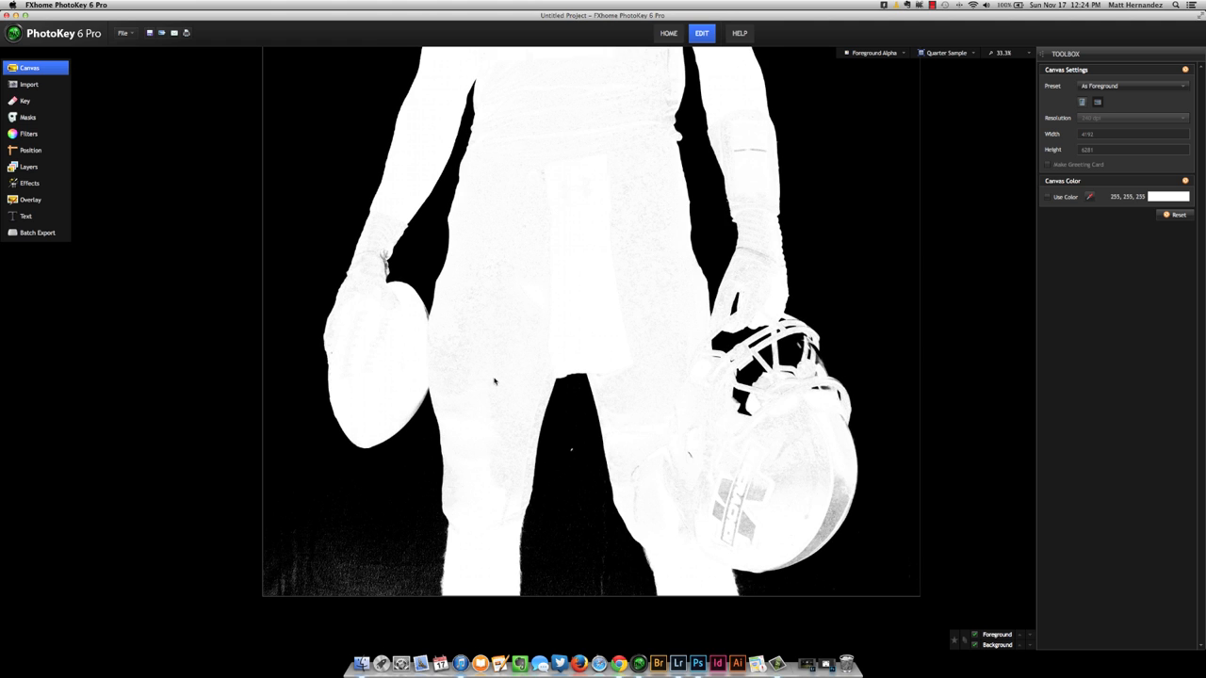
scroll(494, 377, down, 1)
scroll(495, 381, down, 1)
drag(553, 300, 553, 365)
In the Auto Chroma Key, set the matte's background clip to about 31.62, foreground clip to about 58.12, and edge color Subtract to 1.
click(47, 101)
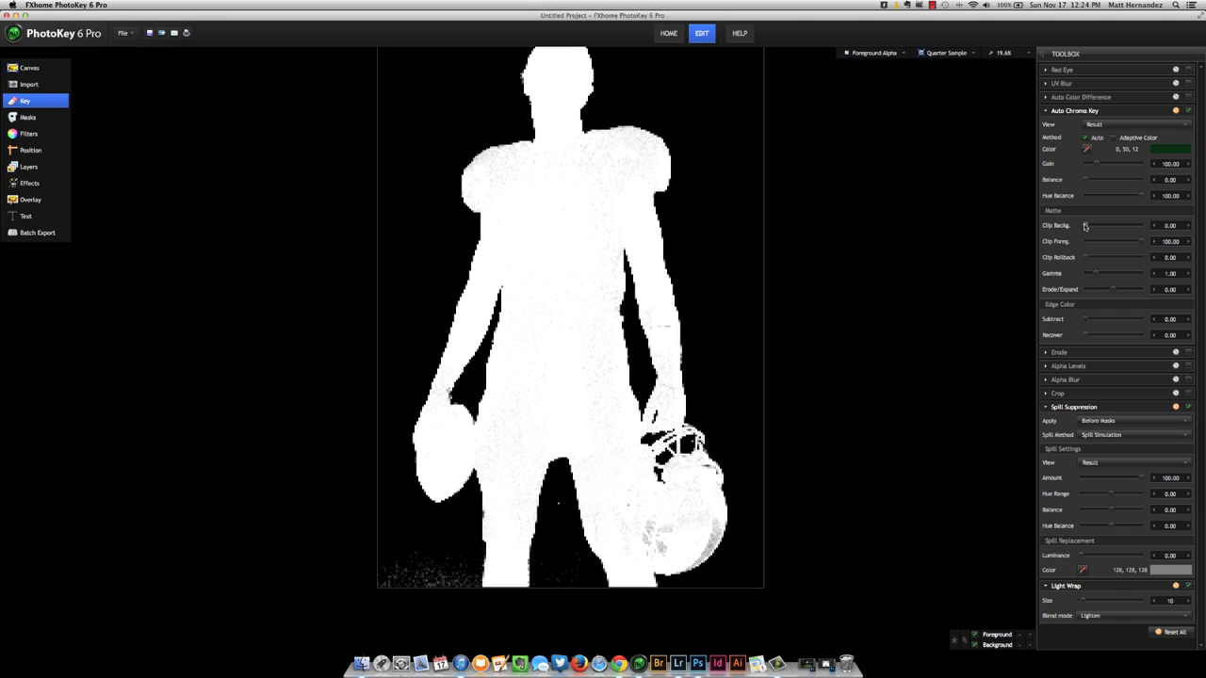
drag(1085, 226, 1118, 245)
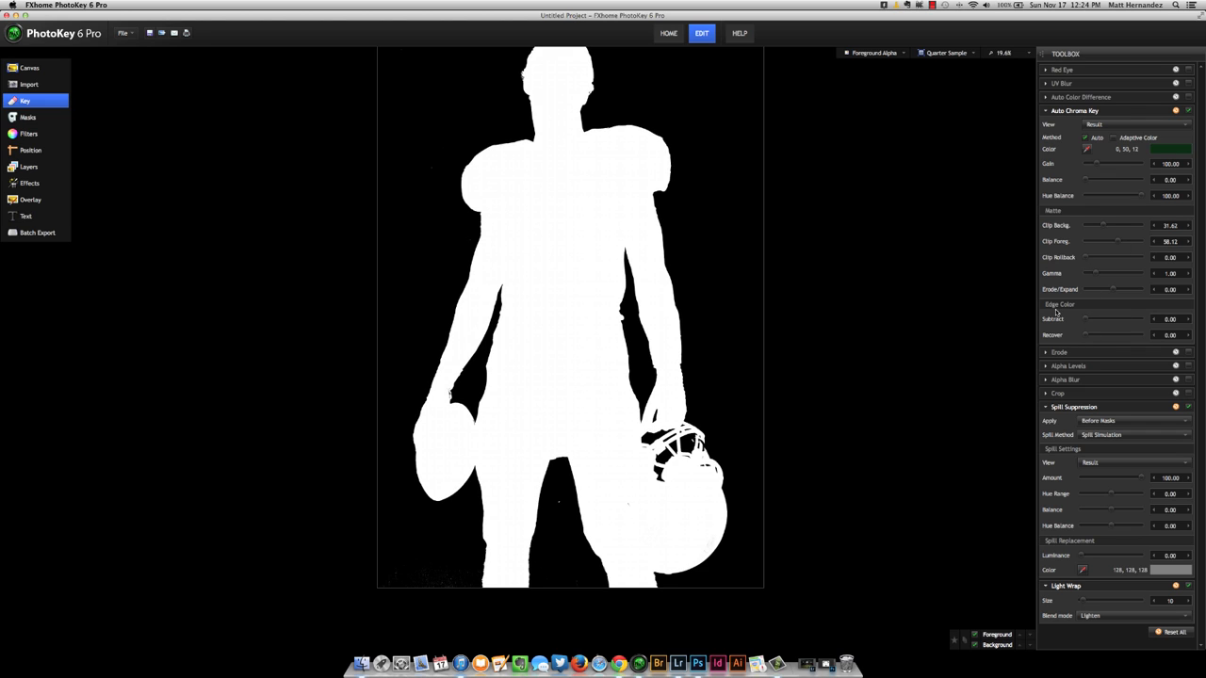
click(1179, 318)
text(1)
Enable Alpha Blur with a value of 1 and return the preview to Full Color.
click(1128, 379)
drag(1179, 394, 1153, 395)
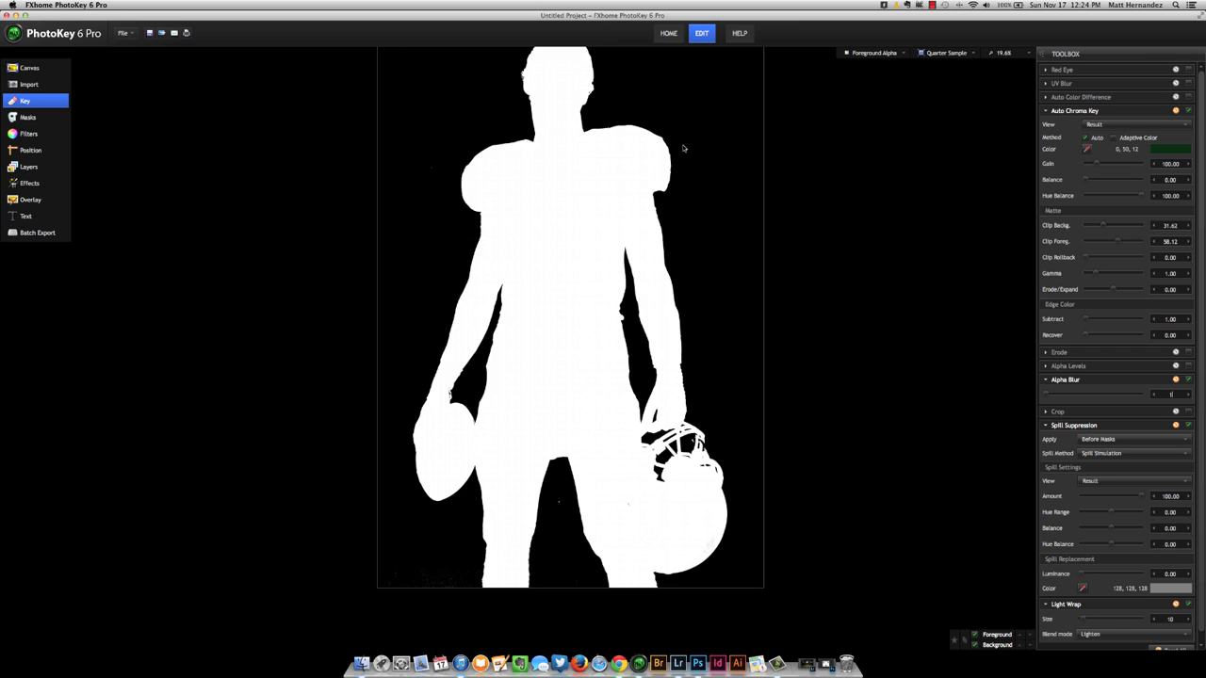
click(874, 53)
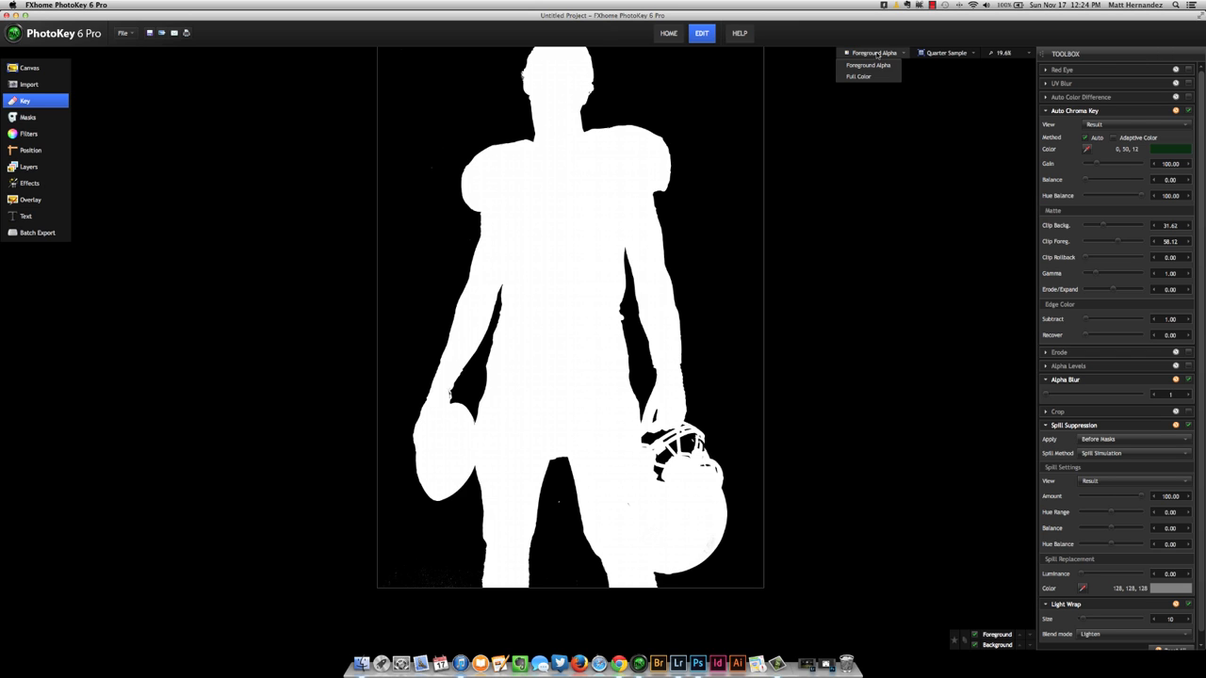
click(868, 76)
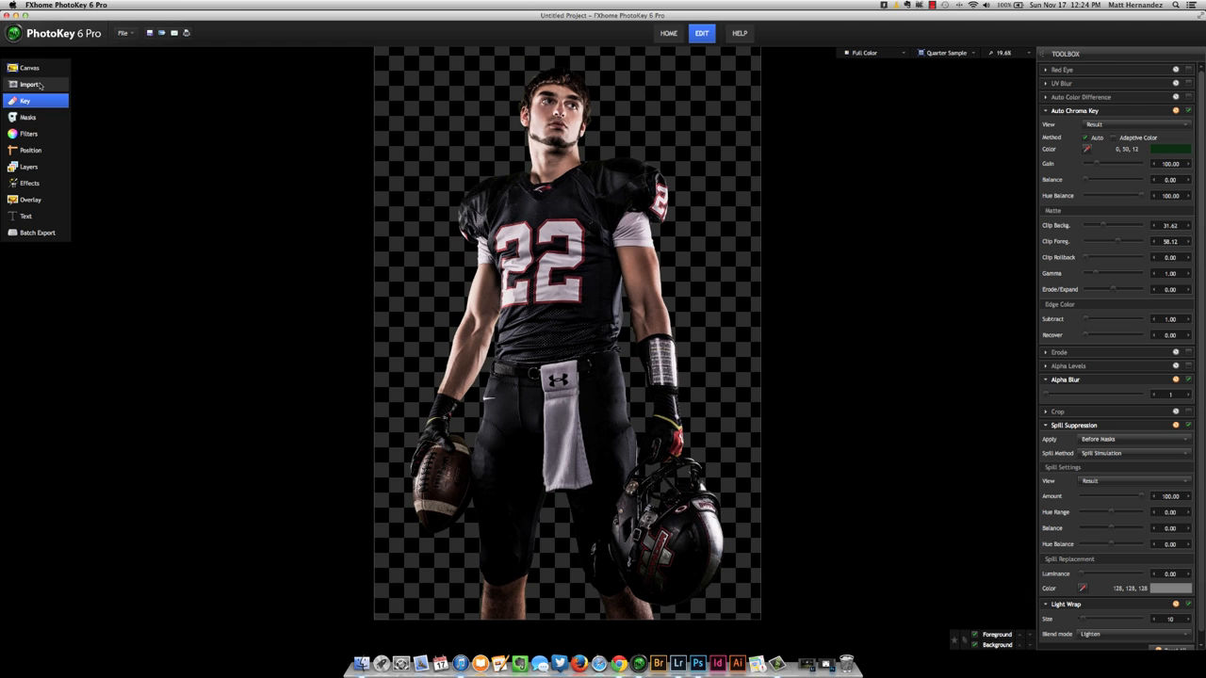
Import fjwtut2_bg.tif from the Green Screen folder as the background image.
click(41, 84)
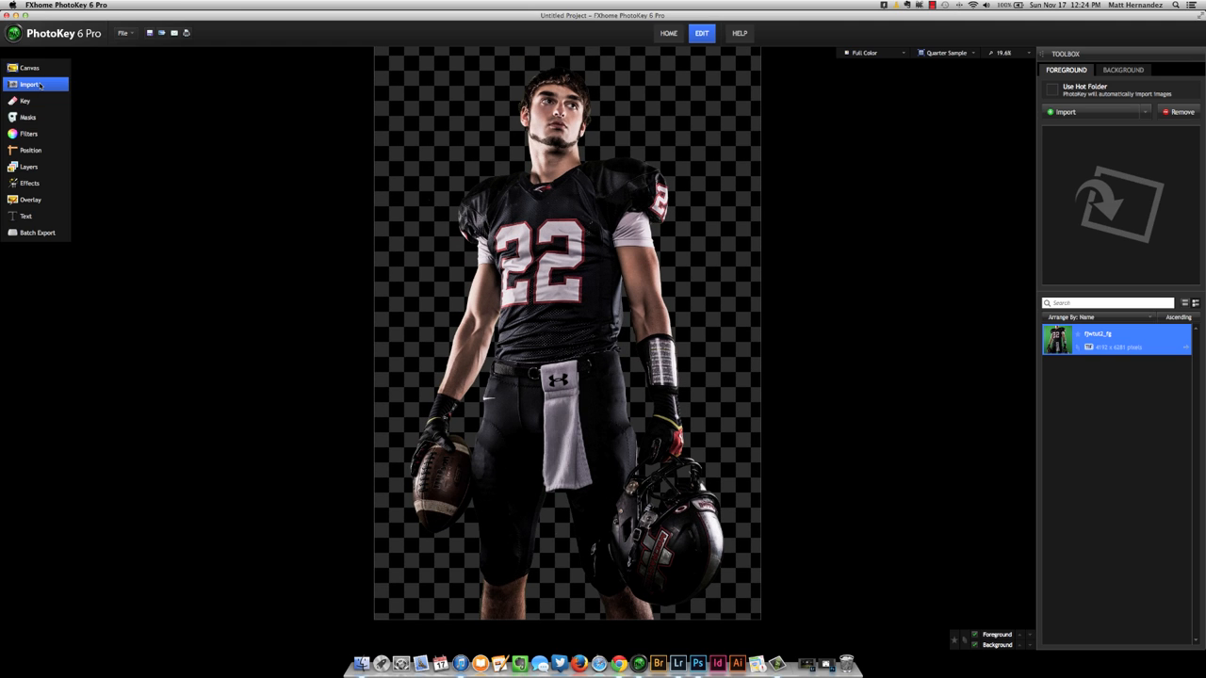
click(1125, 71)
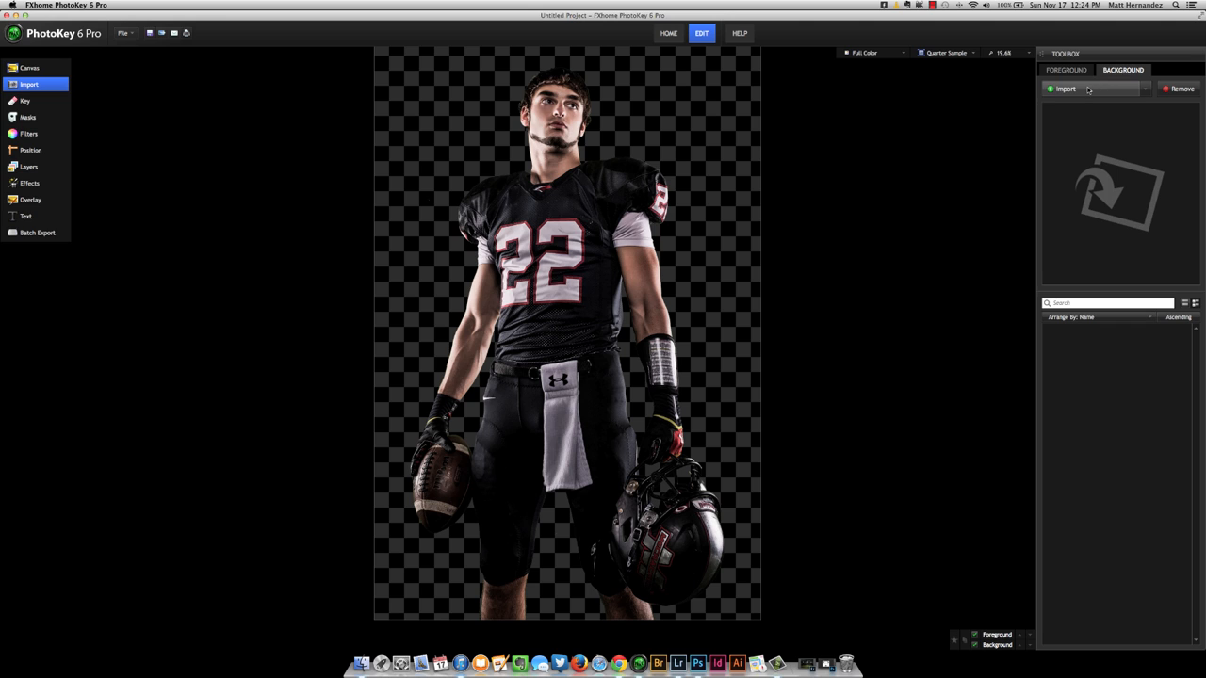
click(1089, 89)
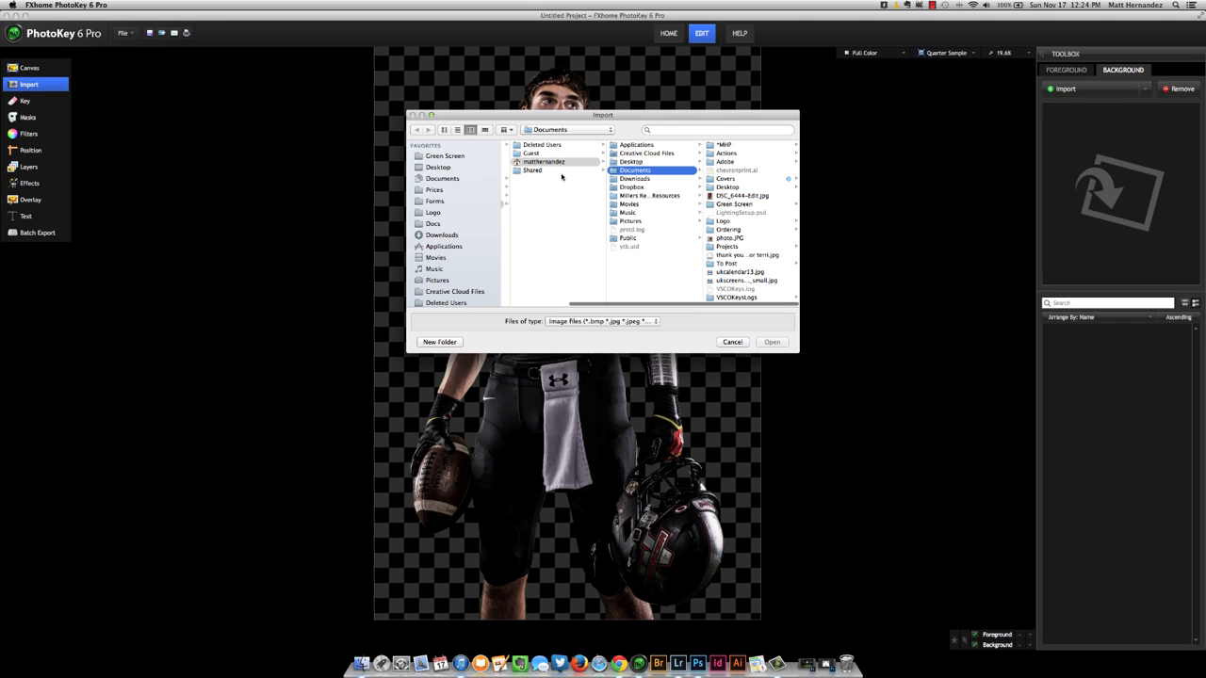
click(474, 160)
click(563, 162)
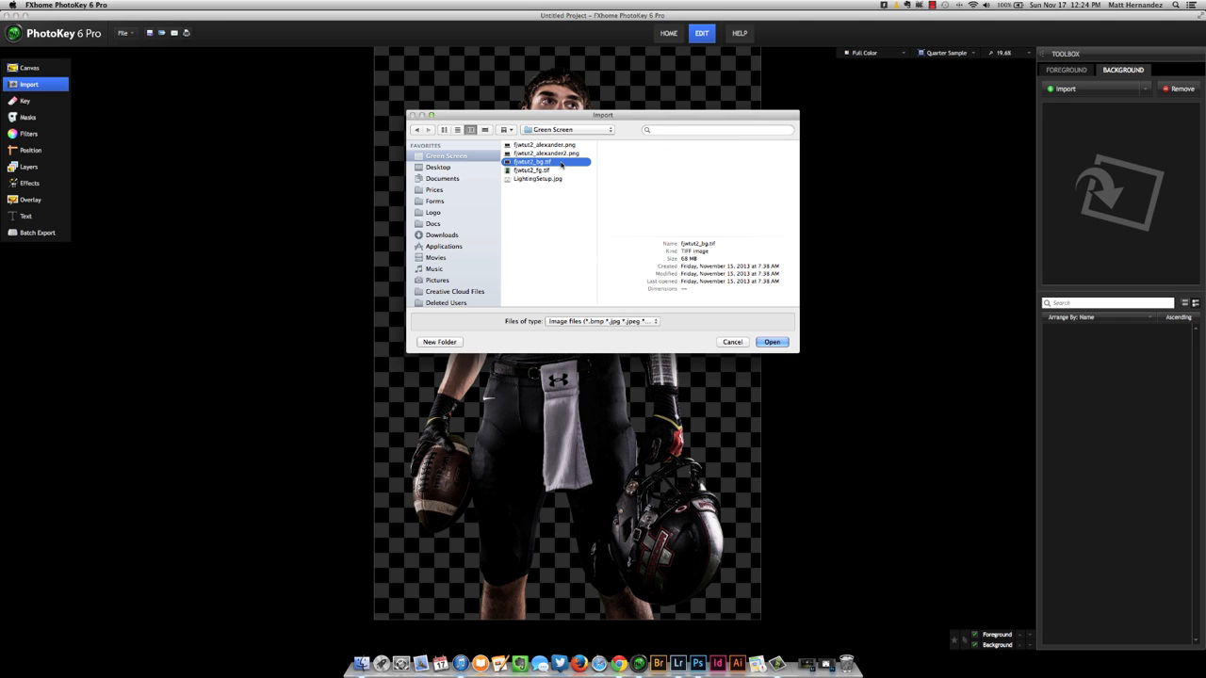
click(772, 342)
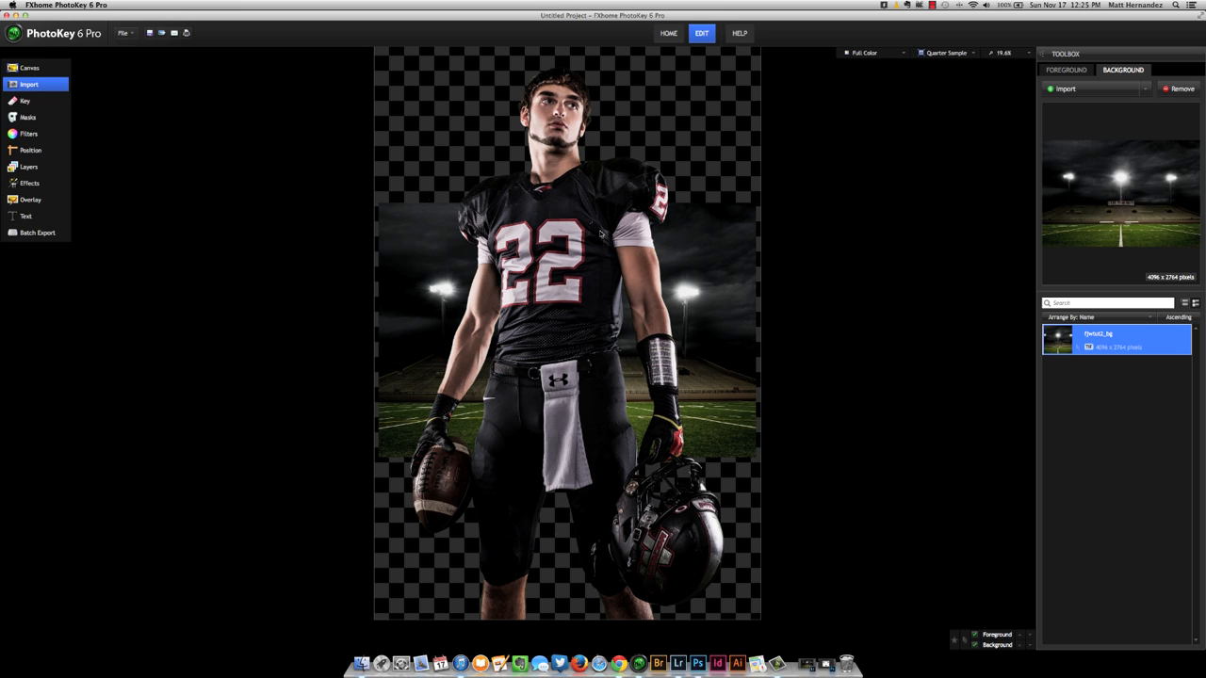
Set the canvas size preset to As Background.
click(30, 68)
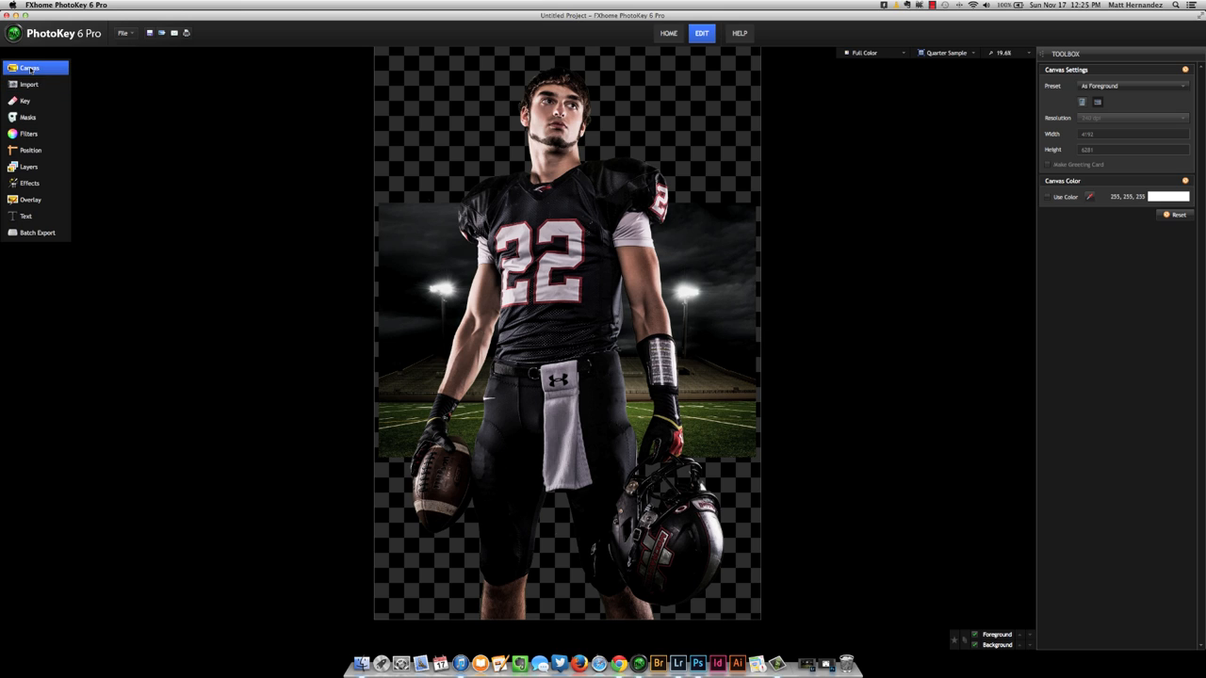
click(1118, 85)
click(1109, 116)
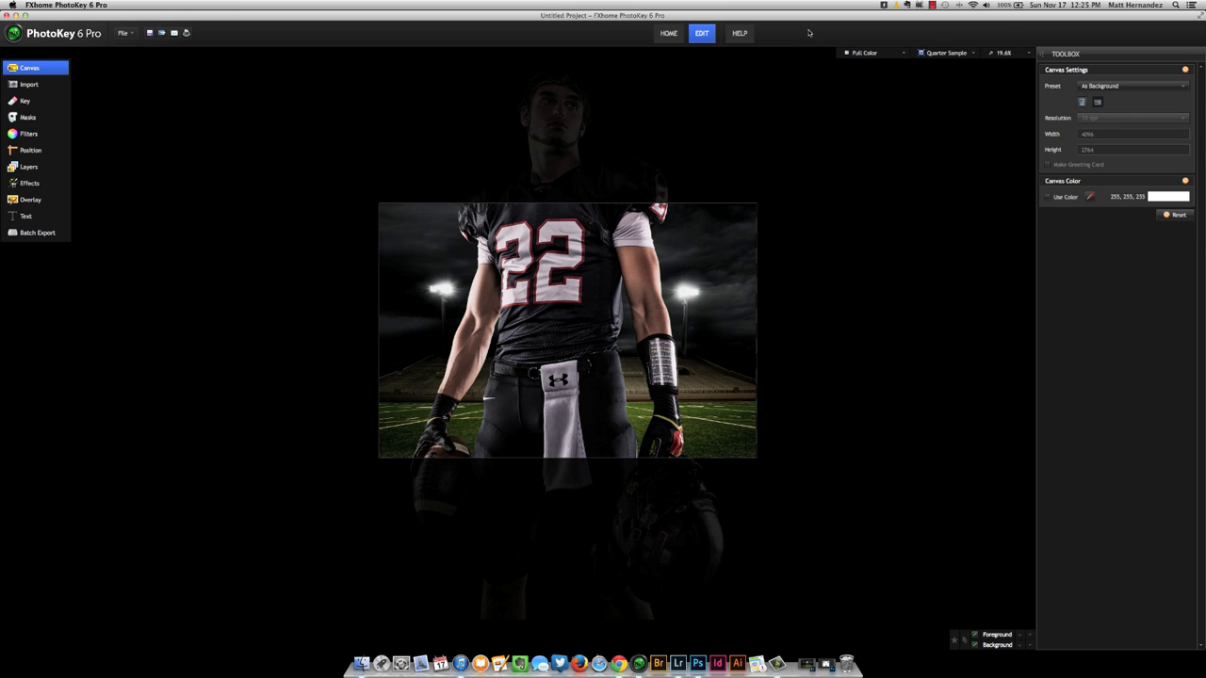
Scale the foreground player to 48% and shift him left to about -20.73% horizontal and 0.88% vertical.
click(28, 151)
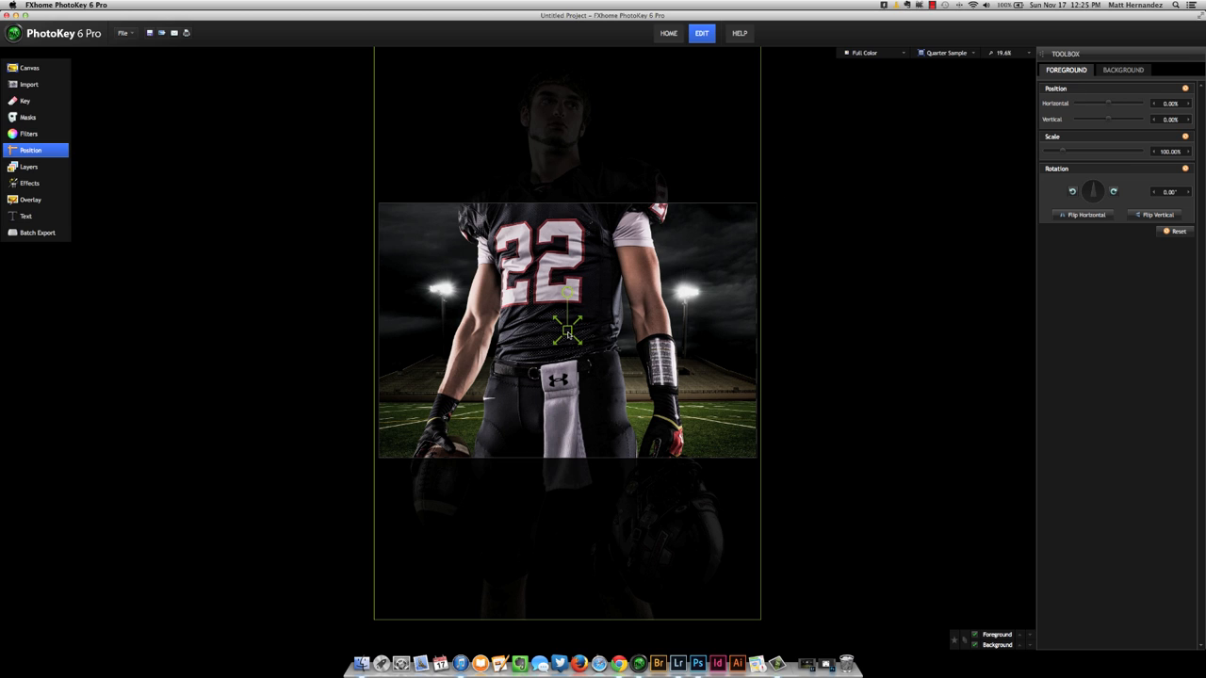
scroll(568, 331, down, 9)
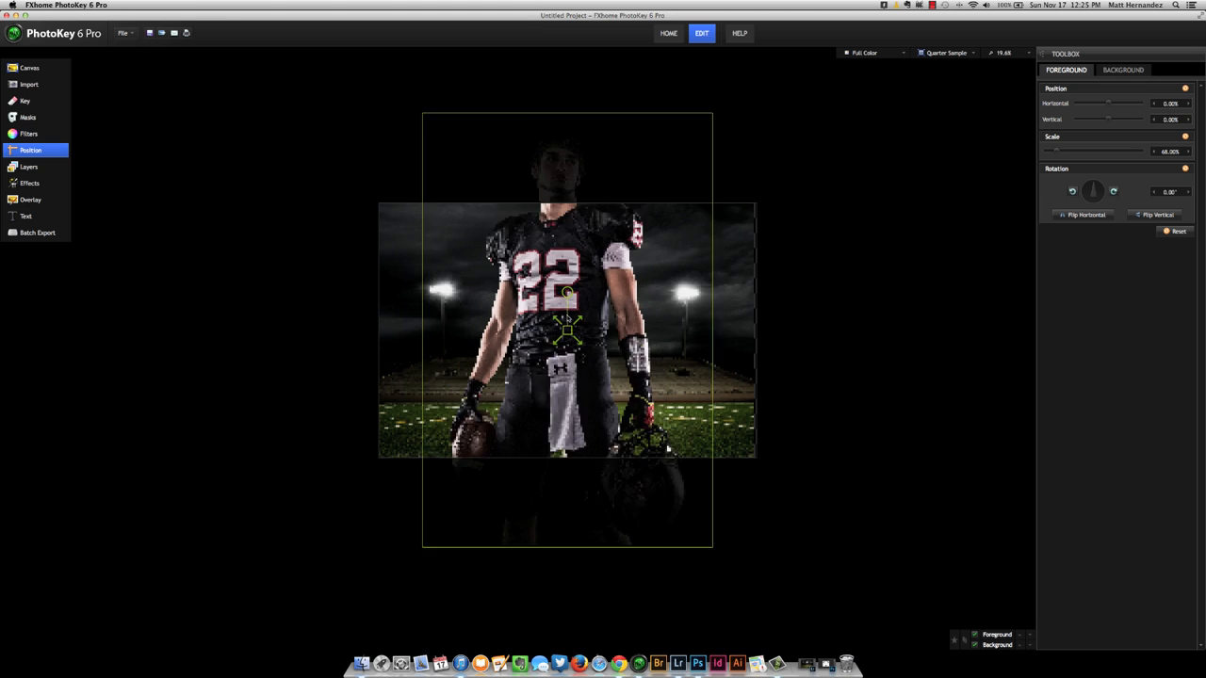
scroll(568, 330, down, 3)
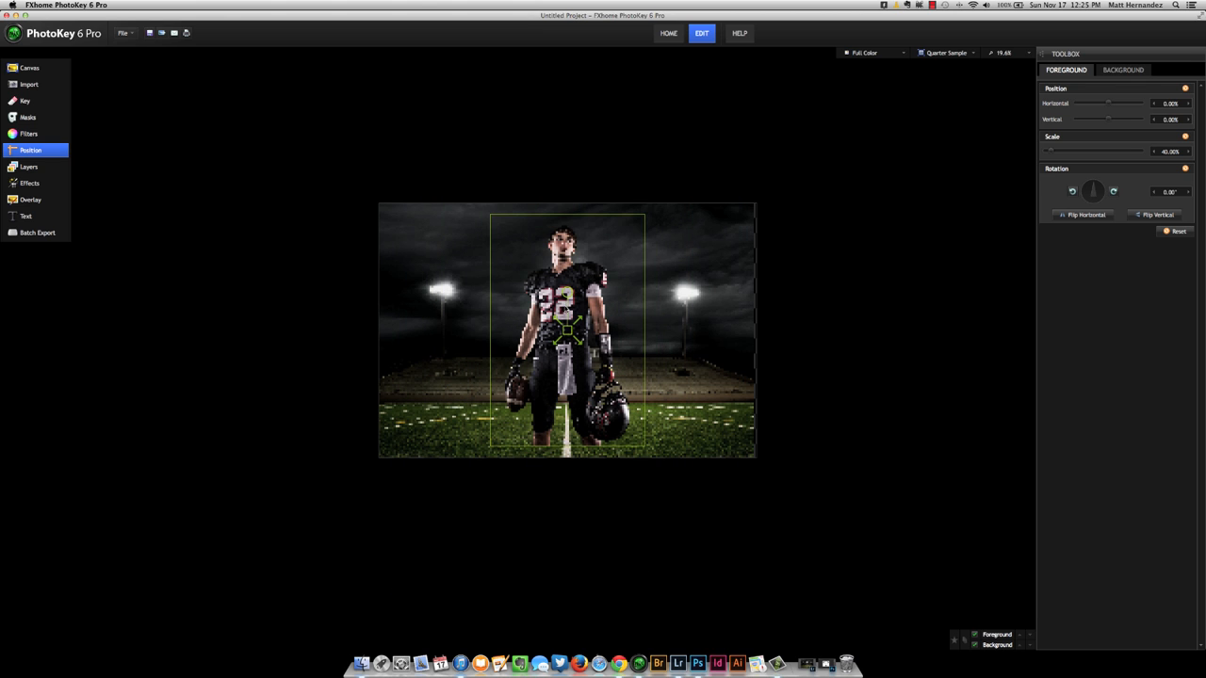
scroll(569, 329, up, 2)
scroll(568, 329, down, 1)
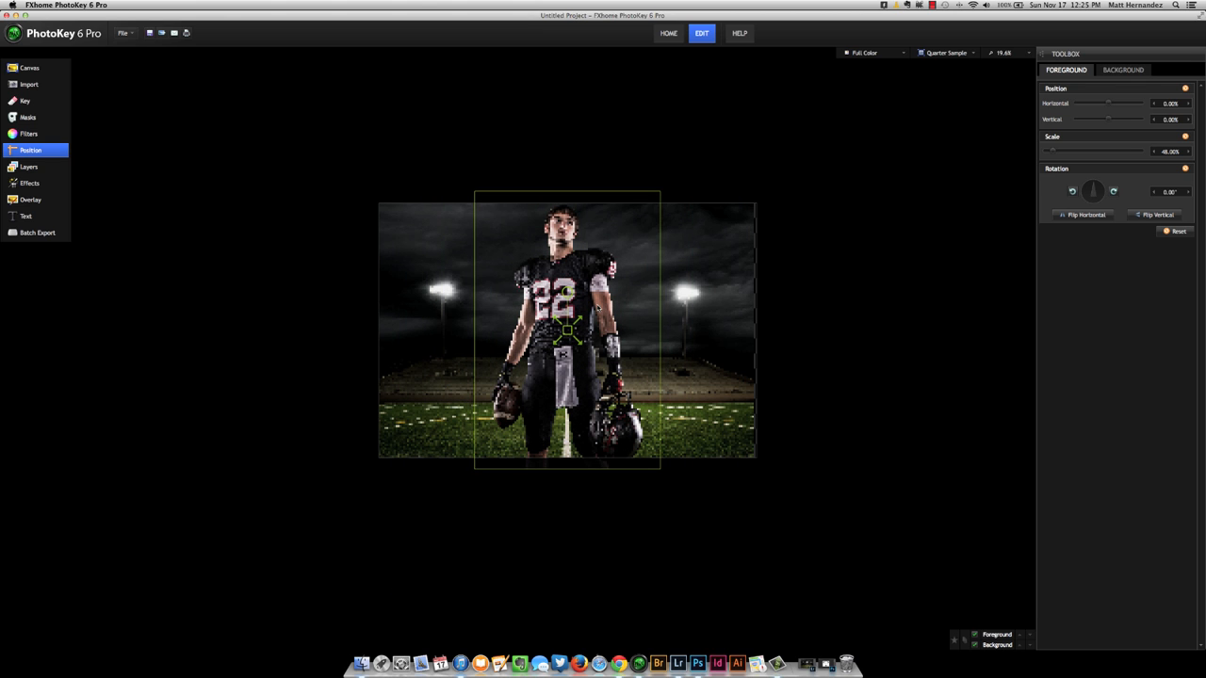
drag(568, 330, 508, 331)
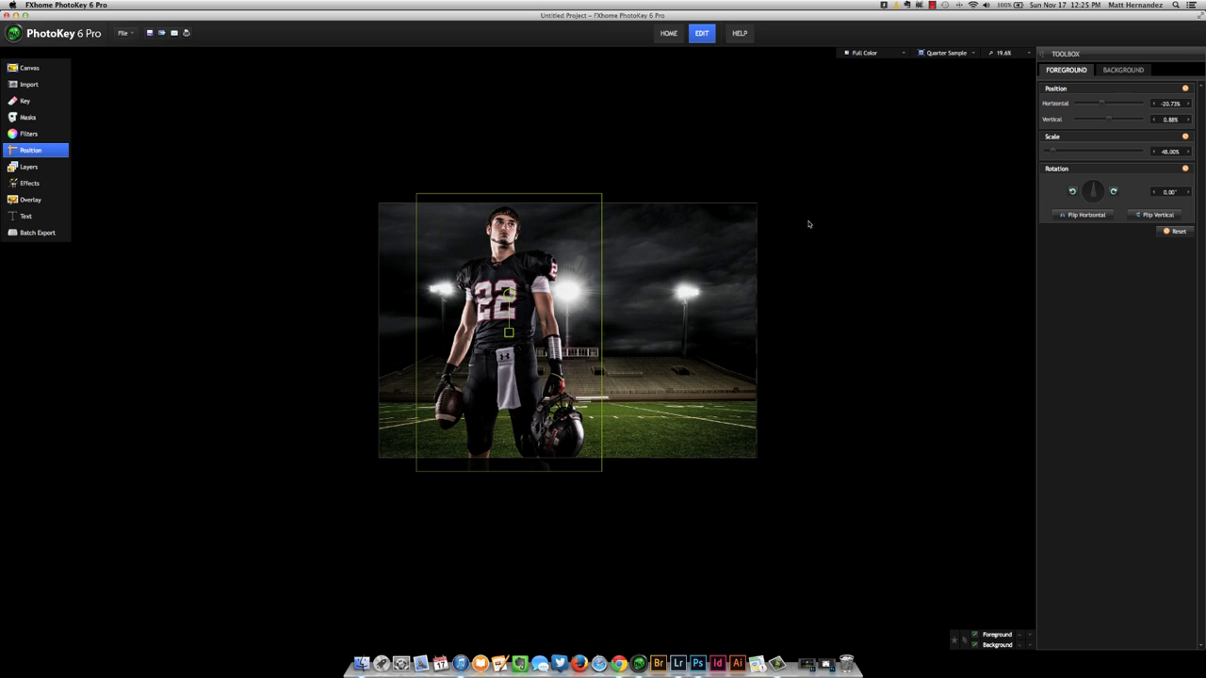
Inspect the player's keyed edges up close against the stadium, from the arms and waist up to the hair.
key(super+equal)
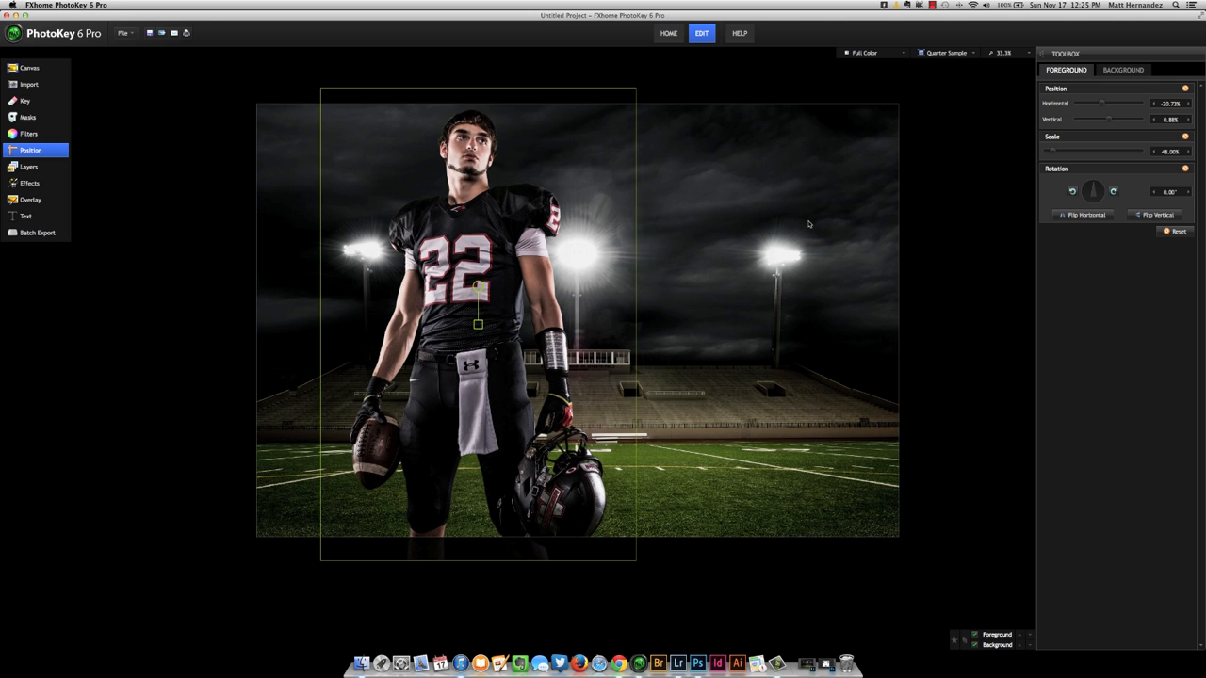
key(super+equal)
key(super+equal)
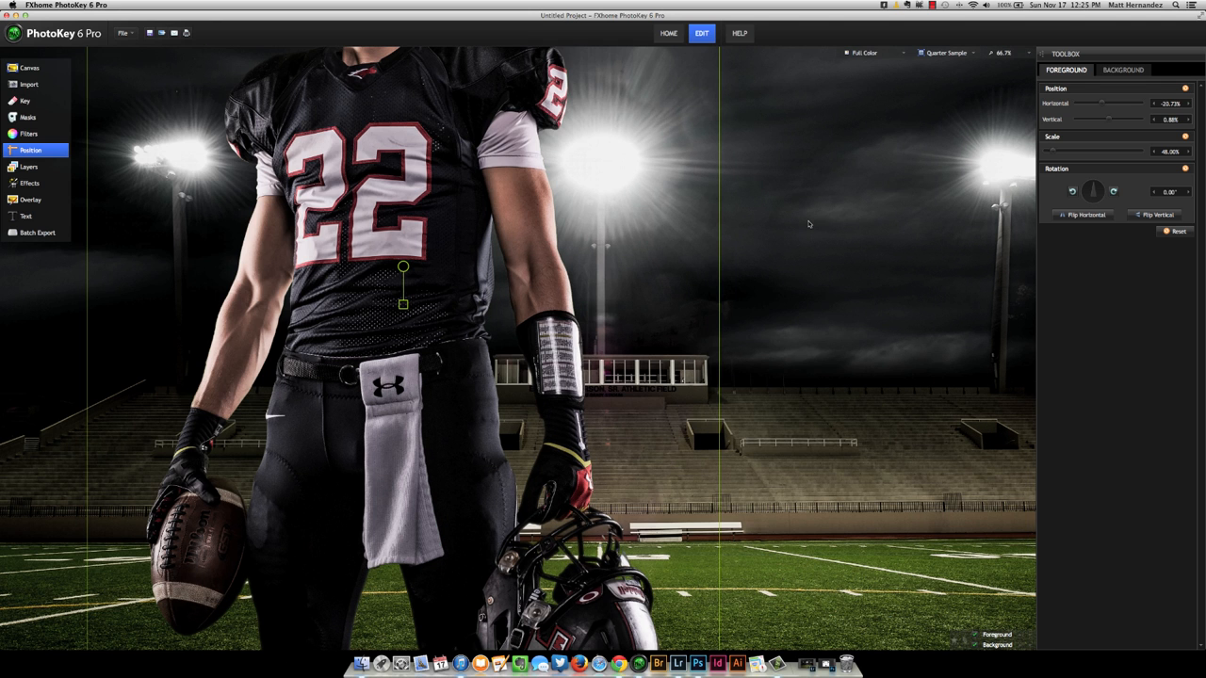
scroll(808, 224, up, 1)
drag(484, 297, 583, 364)
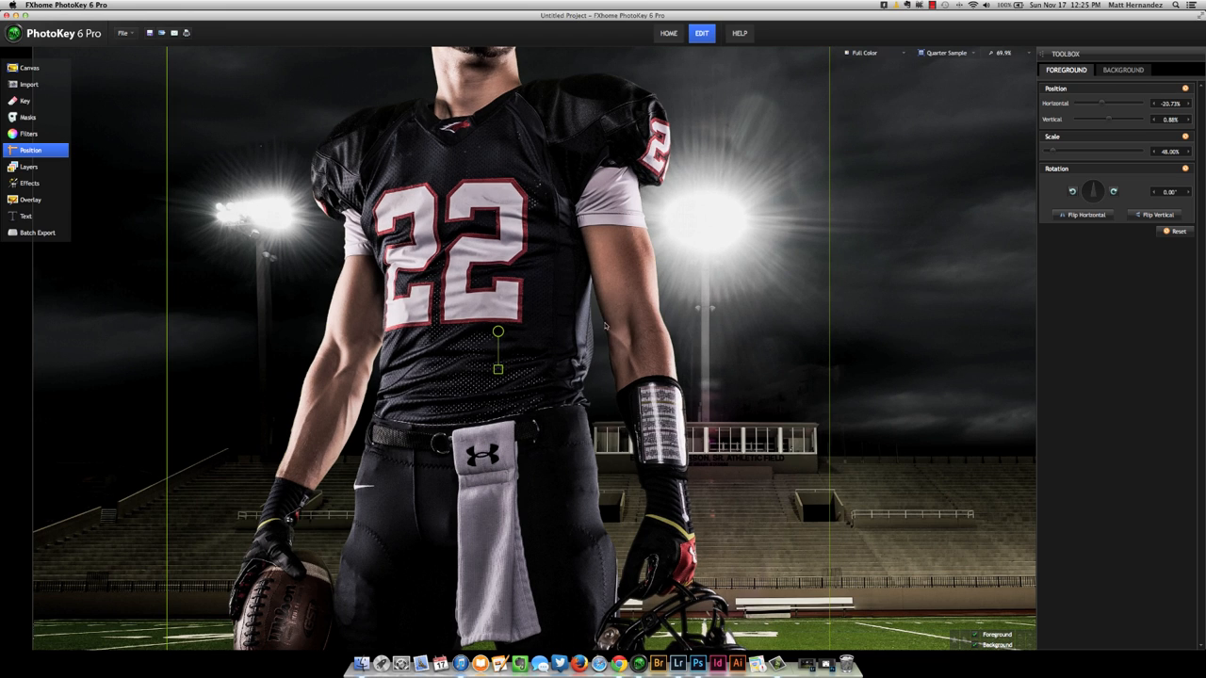
drag(606, 326, 603, 440)
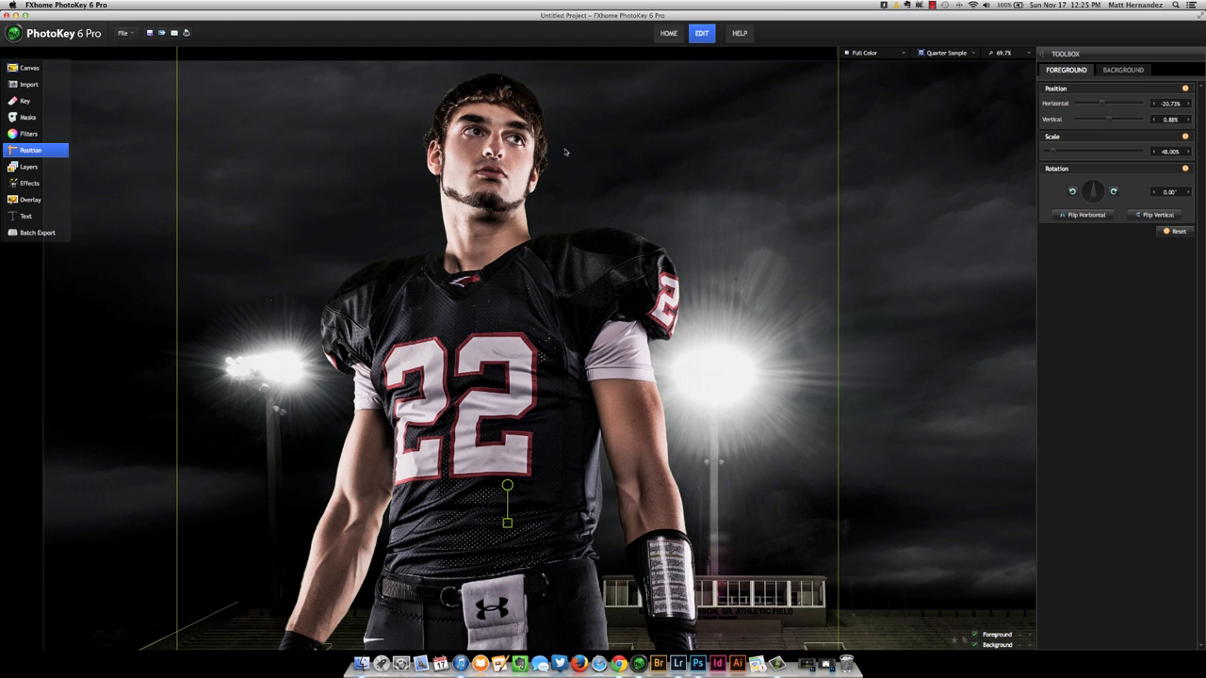
scroll(565, 152, up, 1)
drag(580, 150, 581, 254)
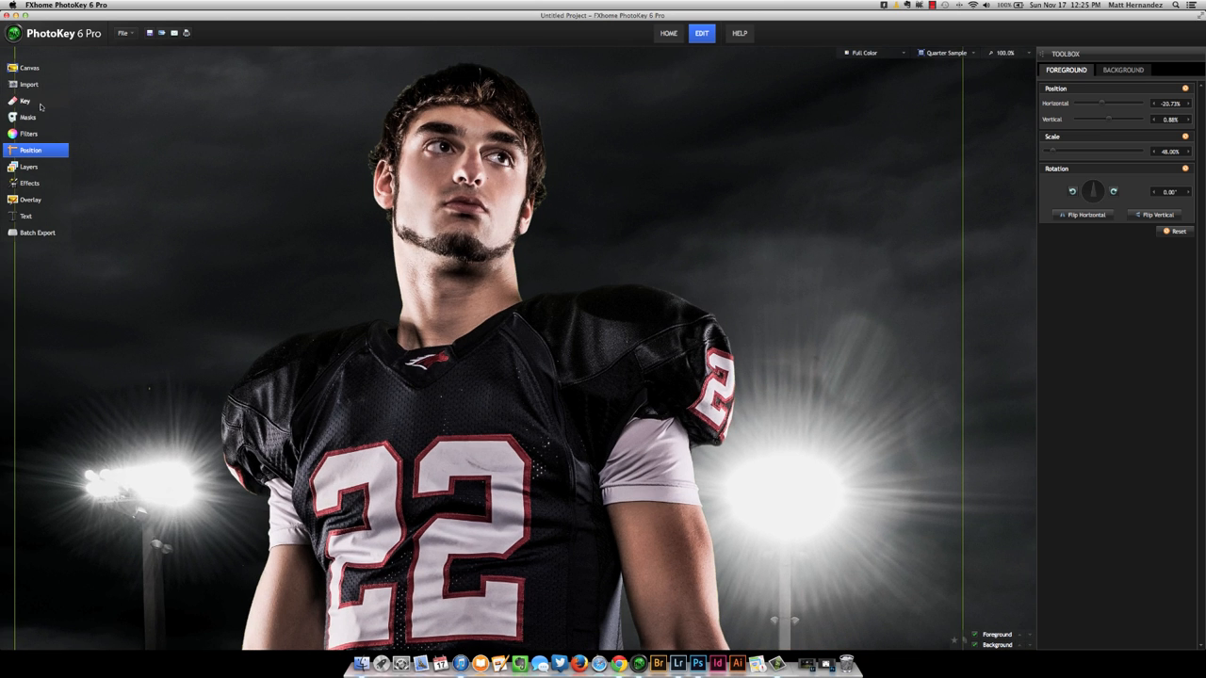
Change the key's spill suppression method to Extended and view the whole composite.
click(25, 102)
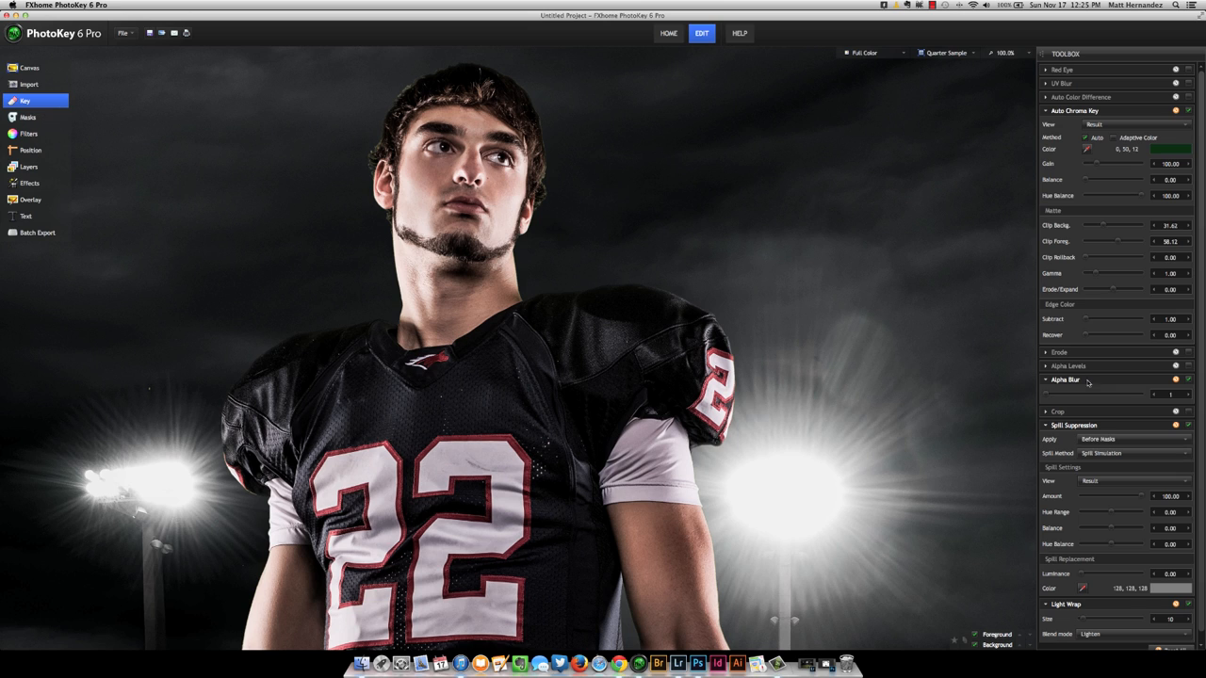
click(1091, 456)
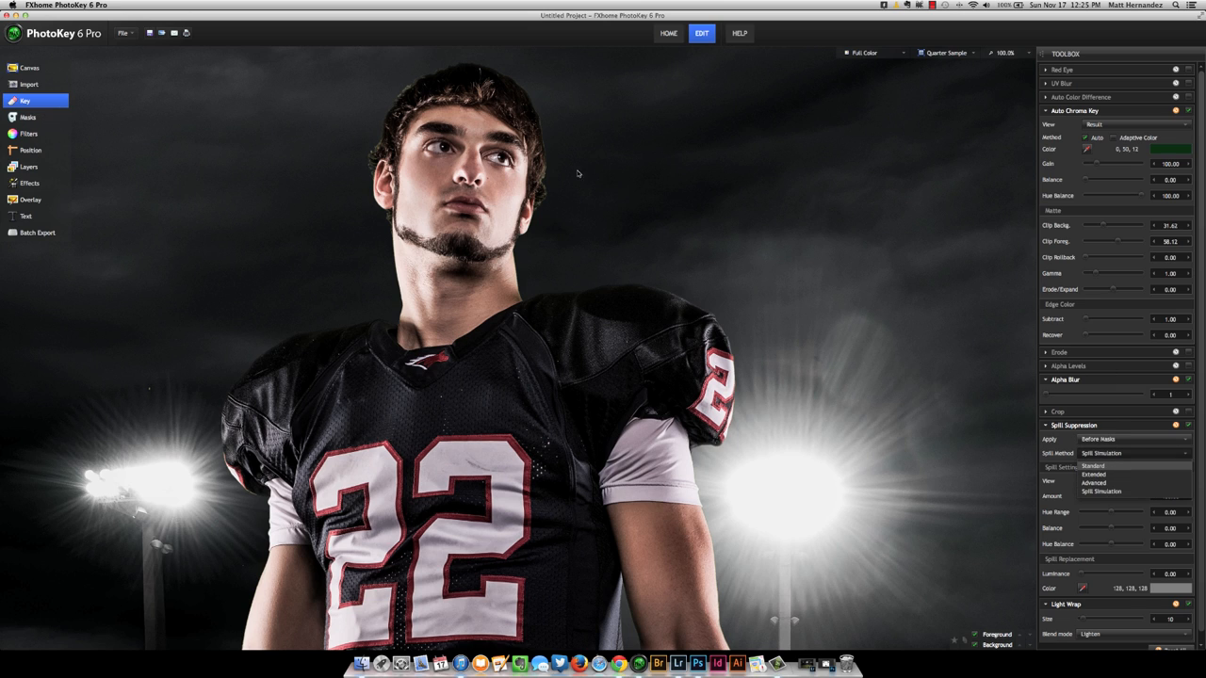
click(1108, 474)
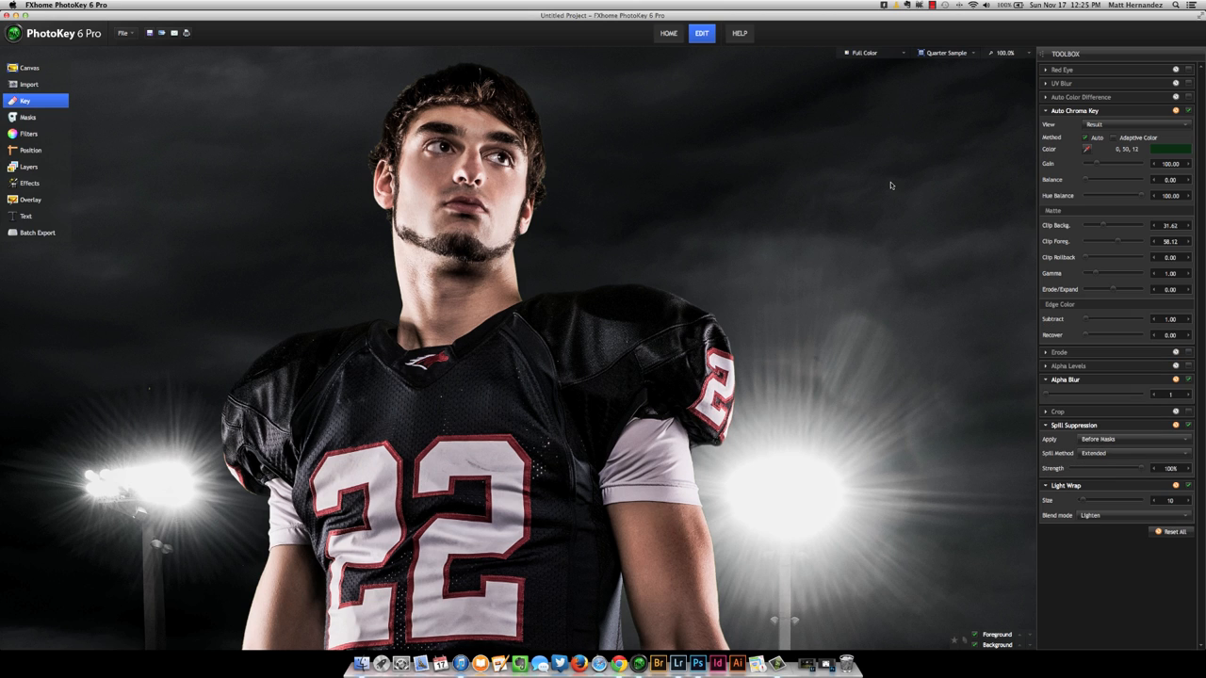
scroll(891, 186, down, 2)
scroll(891, 185, down, 1)
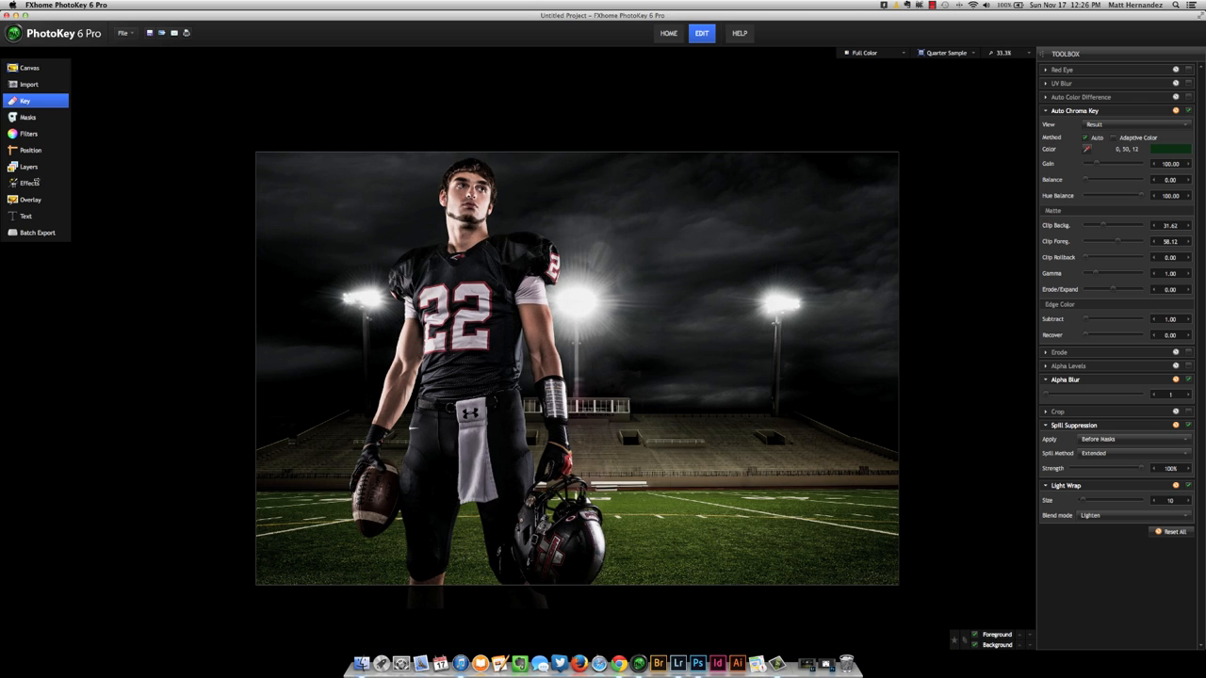
Enable the Hue Colorize filter on the foreground with hue 30° and strength 30%, comparing the image with and without it.
click(28, 134)
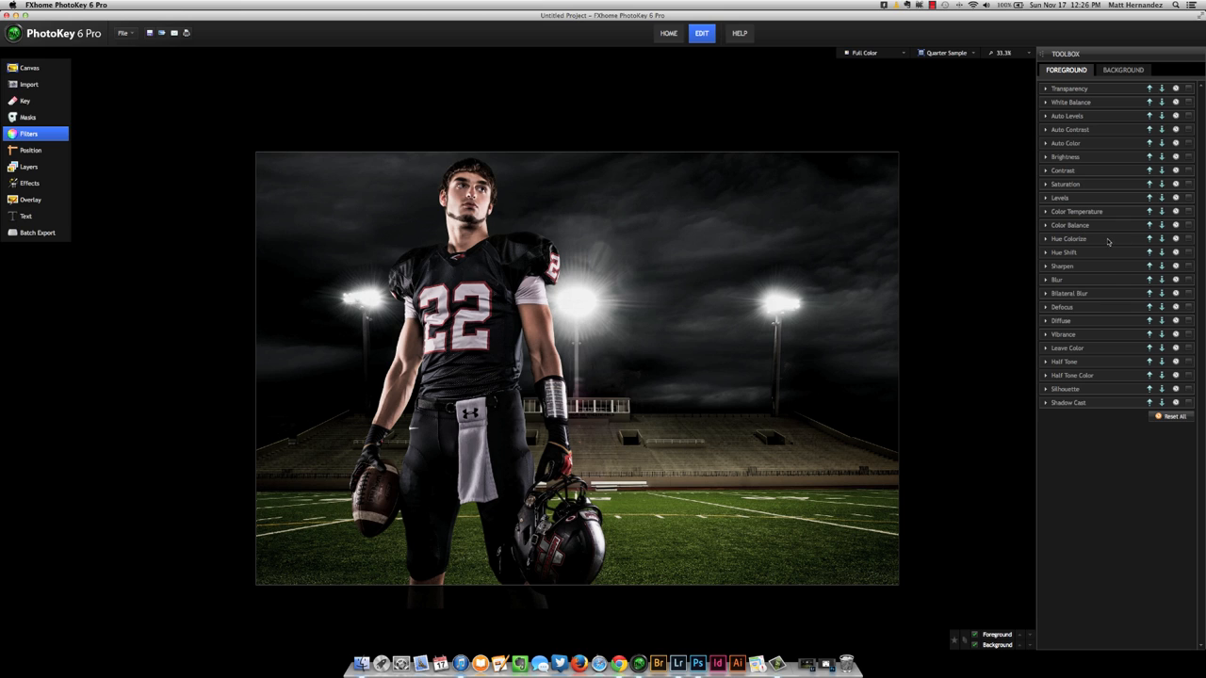
click(1189, 240)
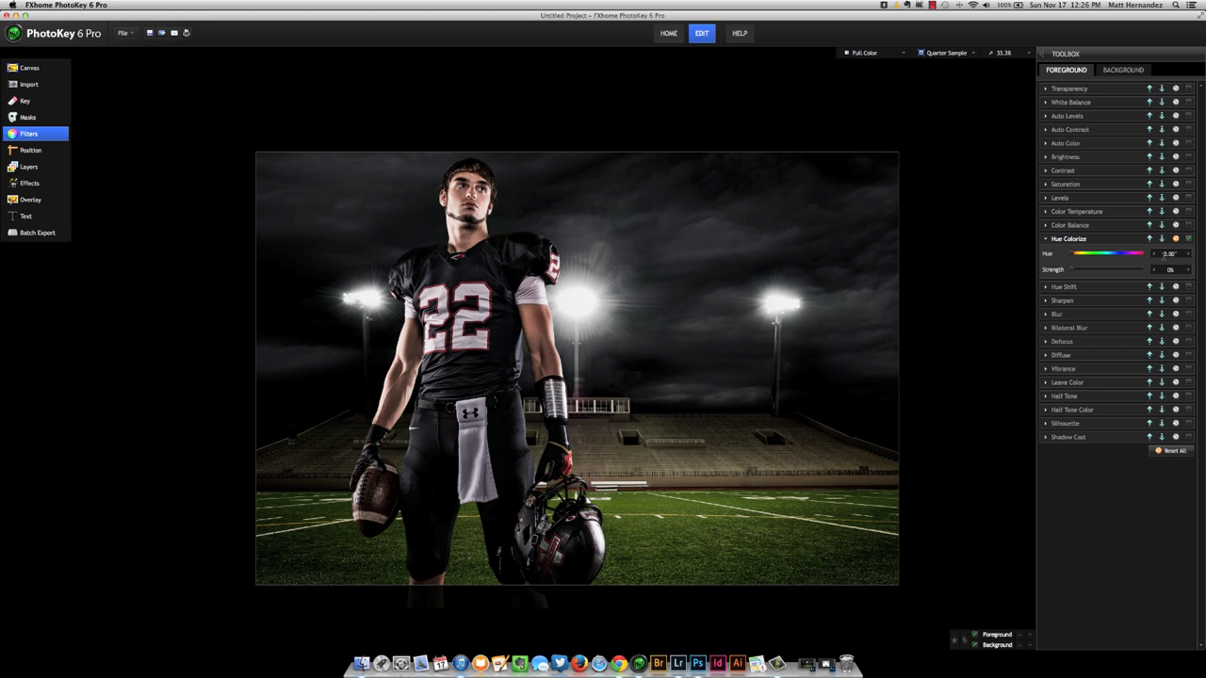
drag(1072, 256, 1074, 258)
text(30)
click(1189, 239)
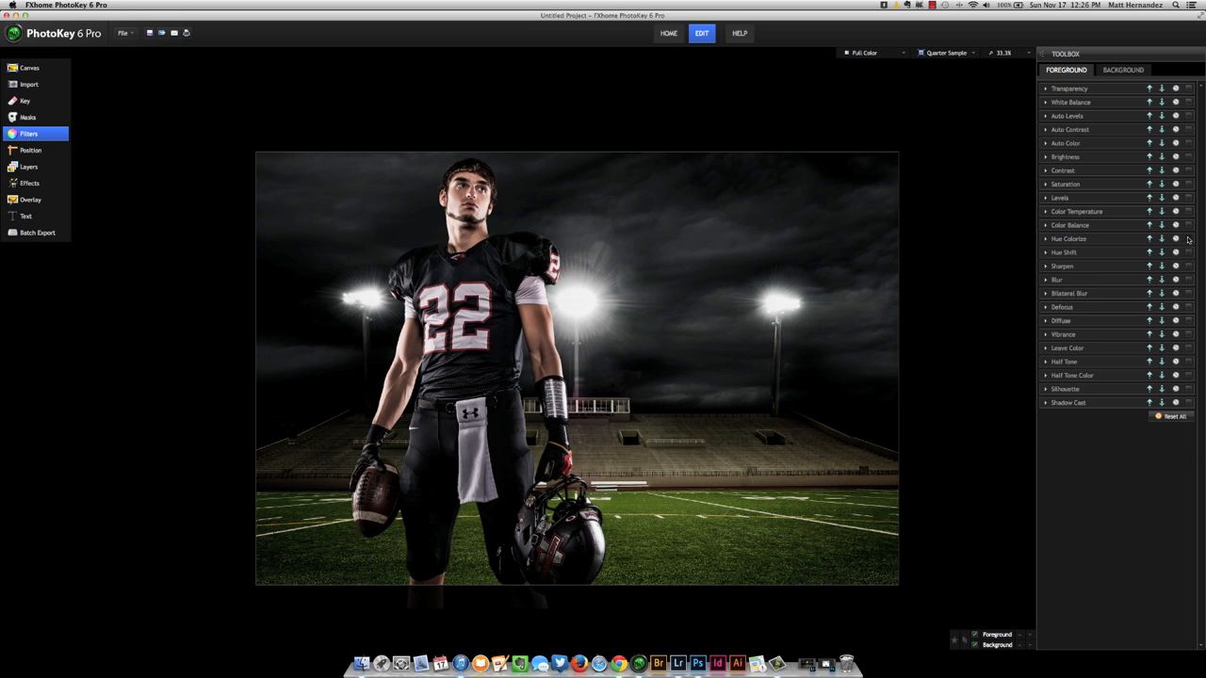
click(1189, 239)
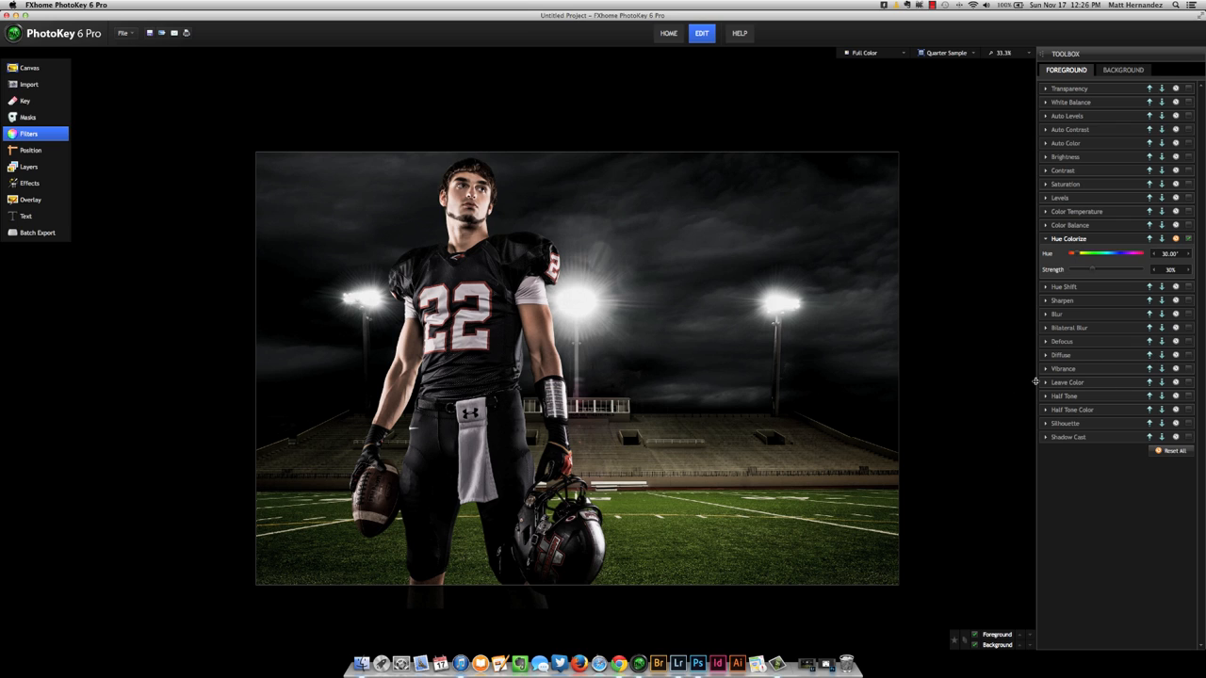
Enable the Vibrance filter on the foreground with radius 10, comparing the image with and without it.
click(1188, 369)
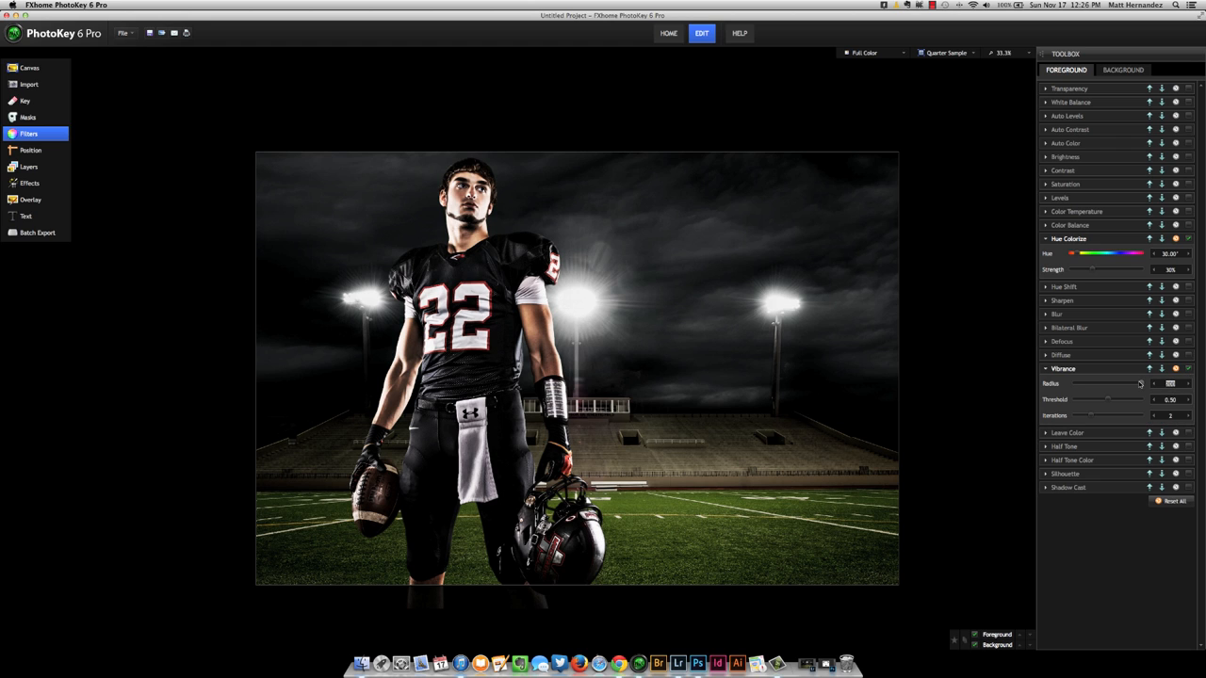
text(10)
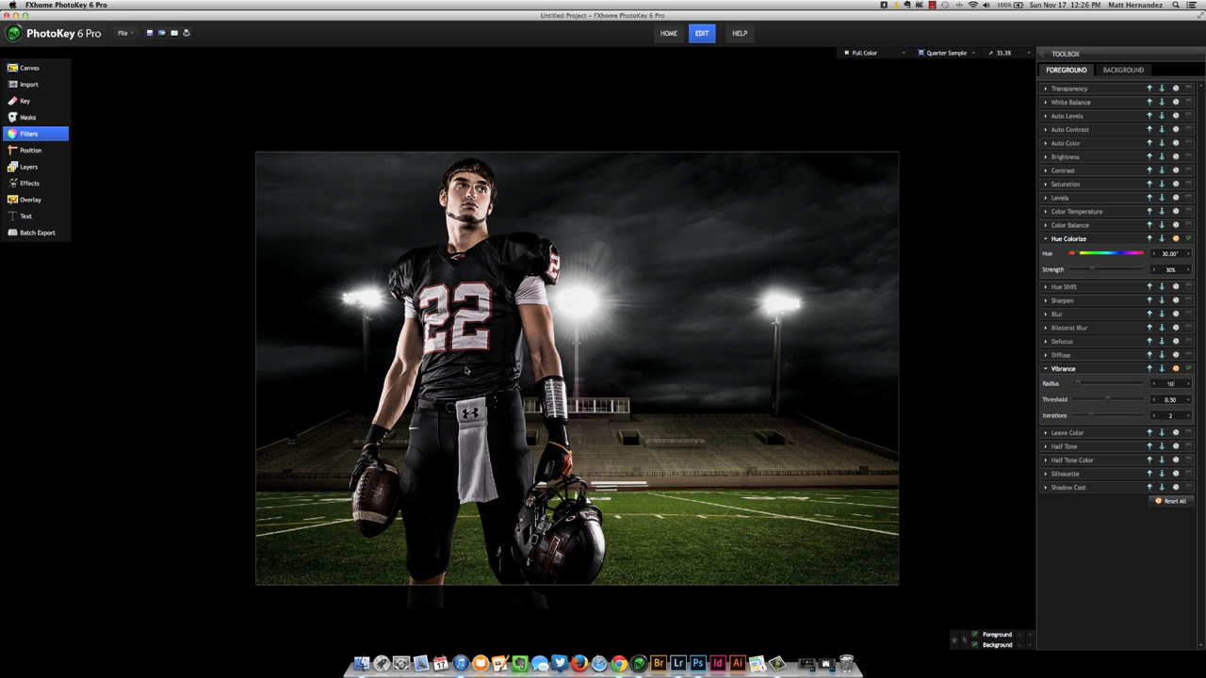
click(1189, 369)
click(1189, 370)
Enable the Hue Colorize filter on the background with hue 30° and strength 30%.
click(1123, 72)
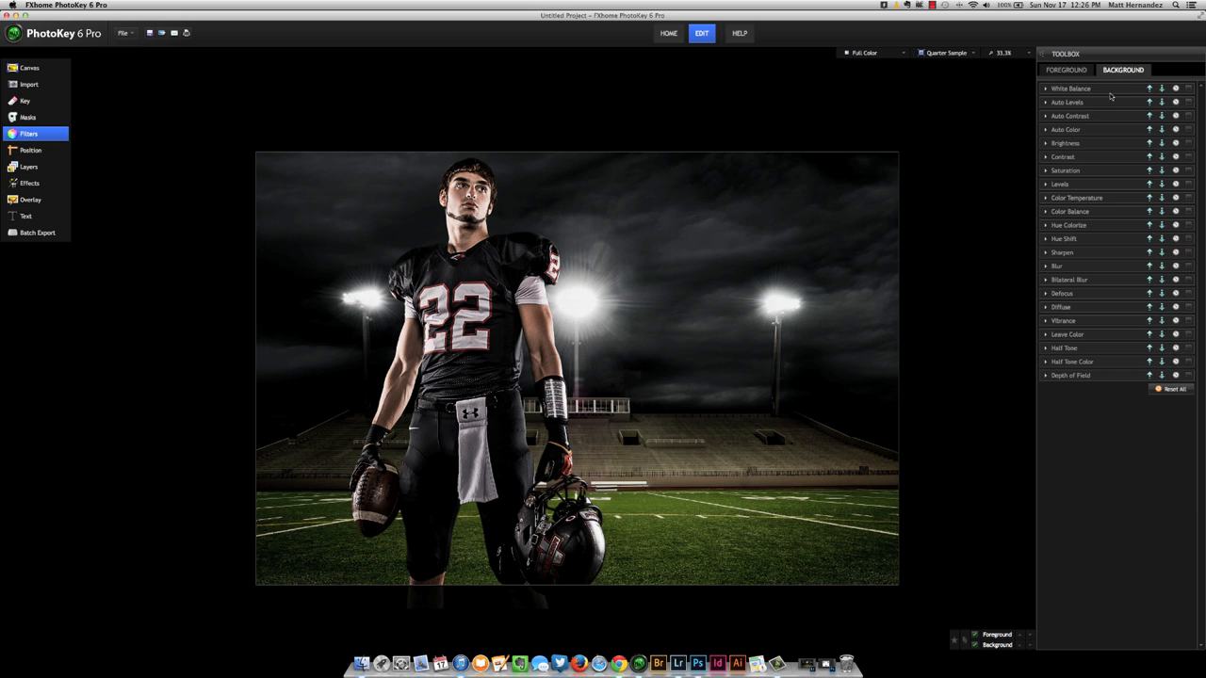
click(1189, 226)
text(30.00)
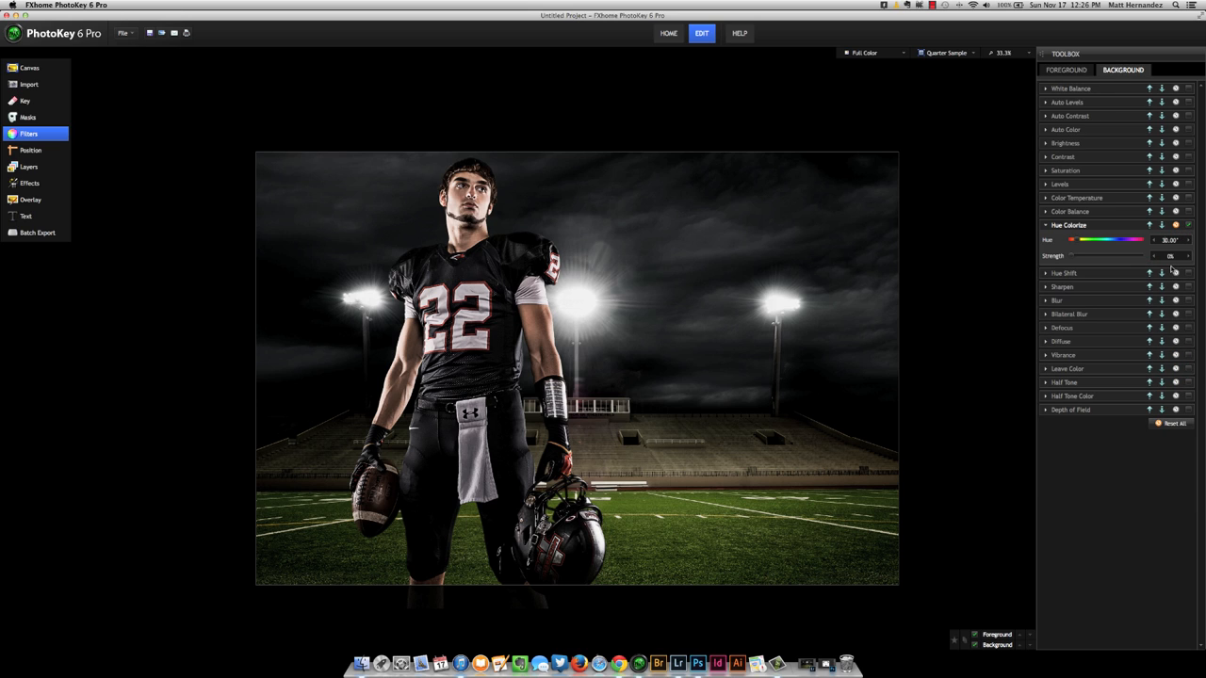
text(30)
key(Return)
Enable the Vibrance filter on the background with radius 10.
click(1188, 355)
drag(1177, 370, 1133, 370)
text(10)
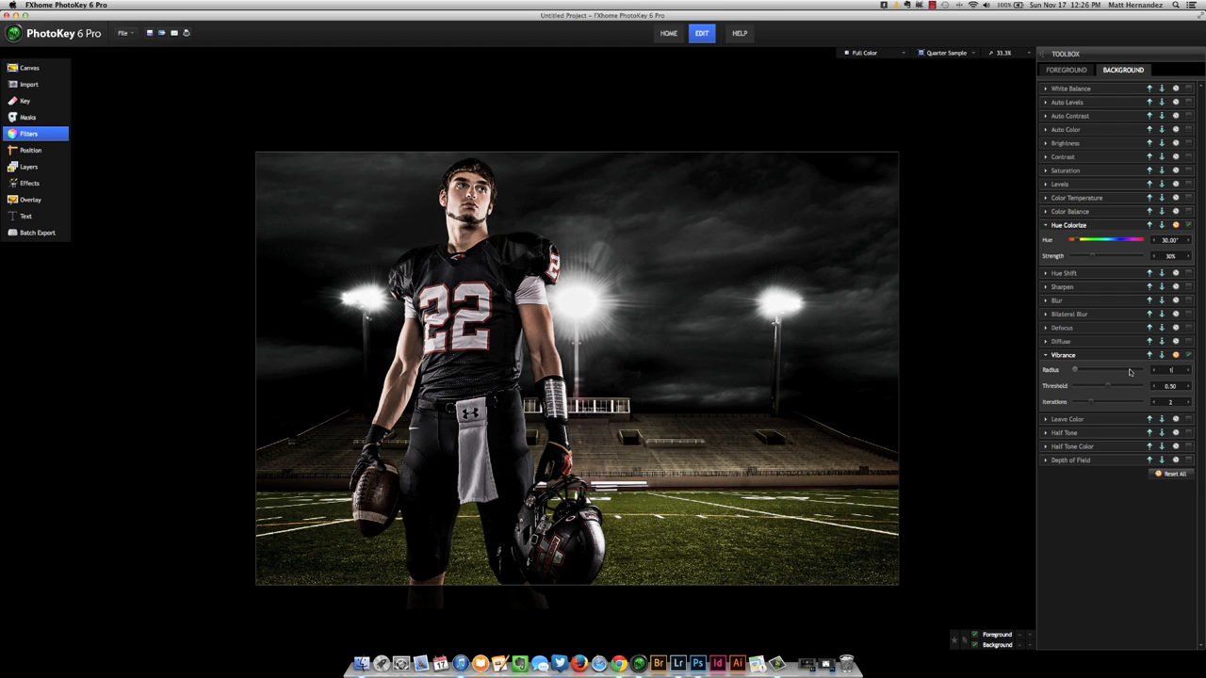
key(Return)
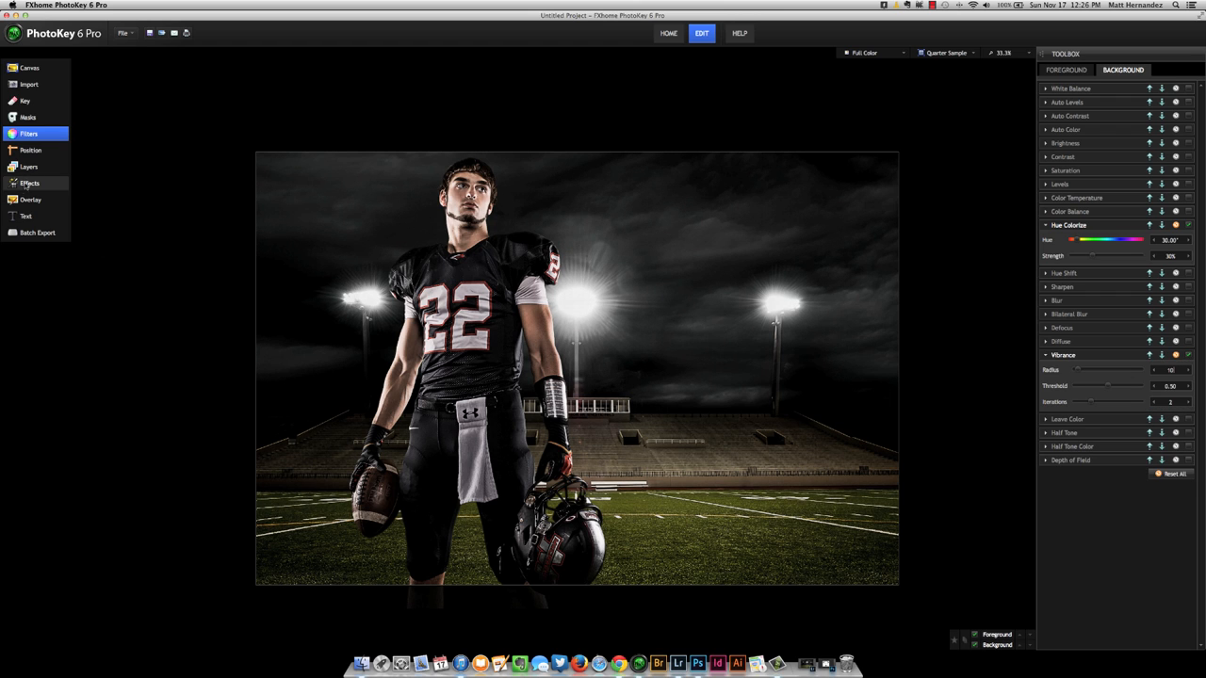
Apply the Bleach Bypass effect to the whole composite with contrast 0.45 and saturation 0.95.
click(25, 184)
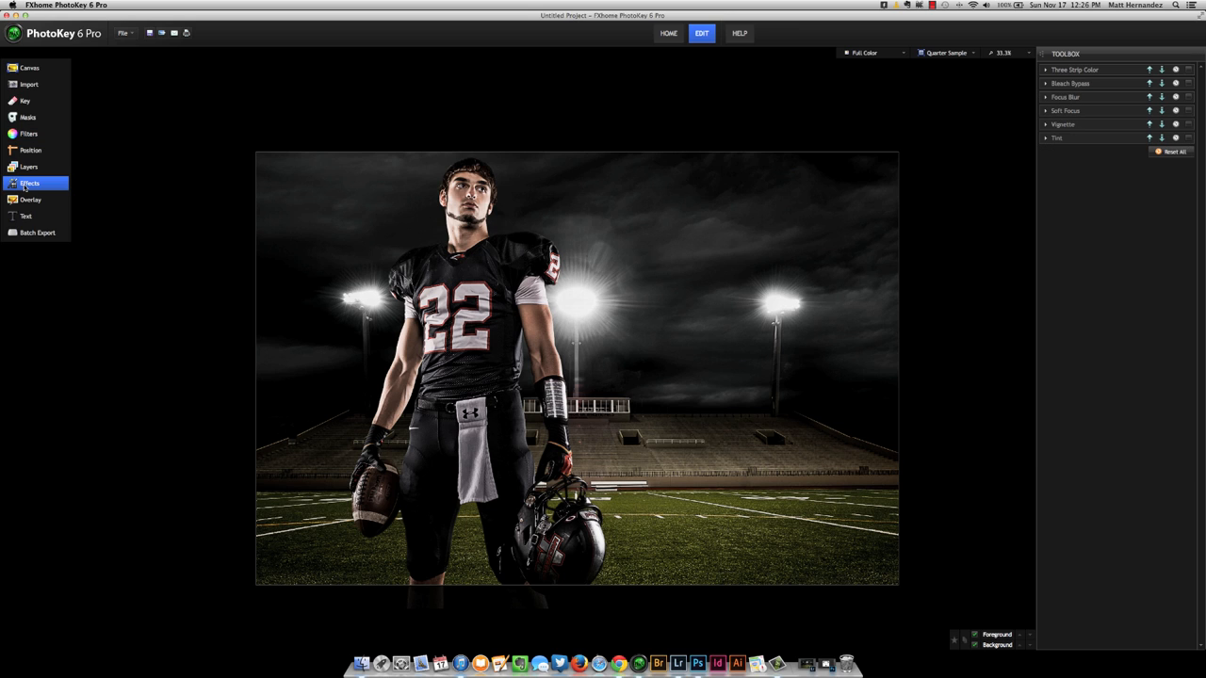
click(1186, 83)
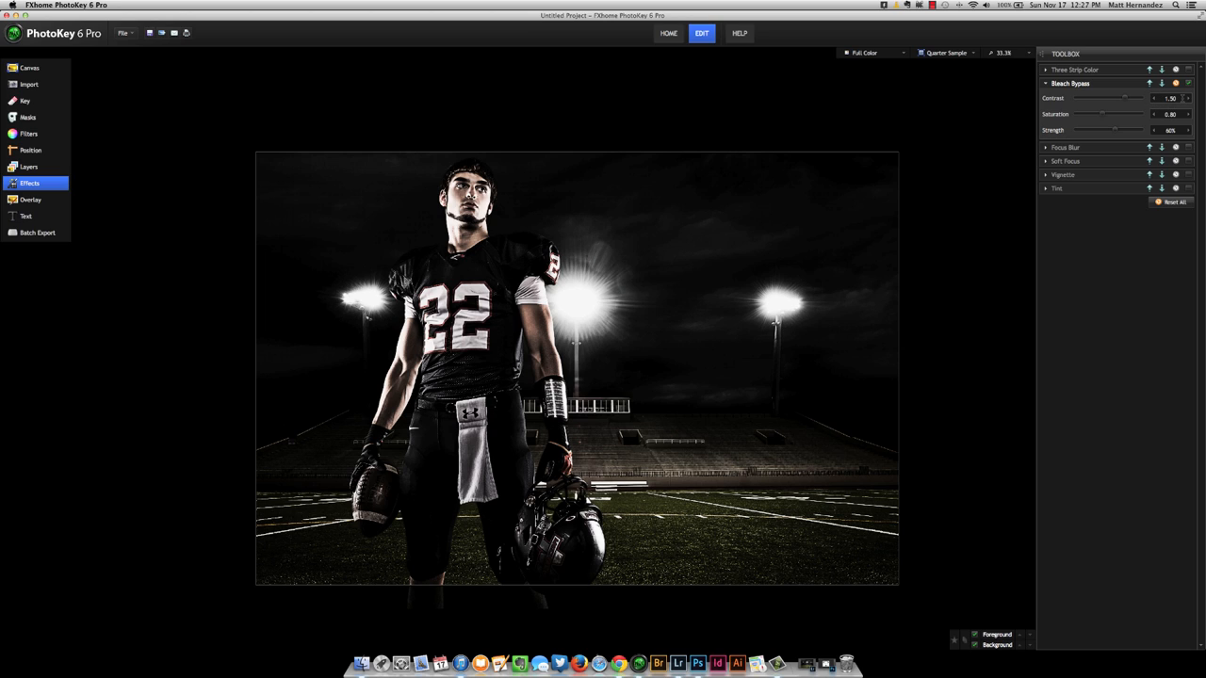
click(1172, 98)
click(1162, 132)
click(1181, 100)
text(.45)
click(1173, 114)
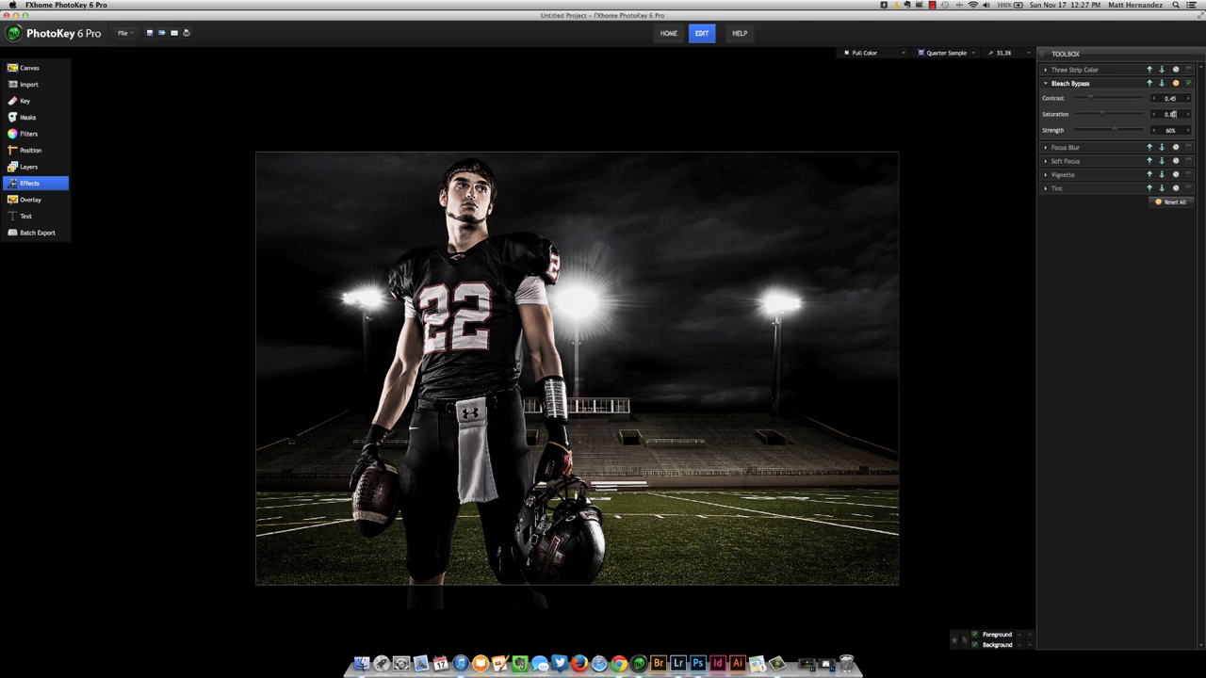
text(55)
Enable the Tint effect with the Bronze type and 25% strength.
click(1187, 189)
click(1104, 202)
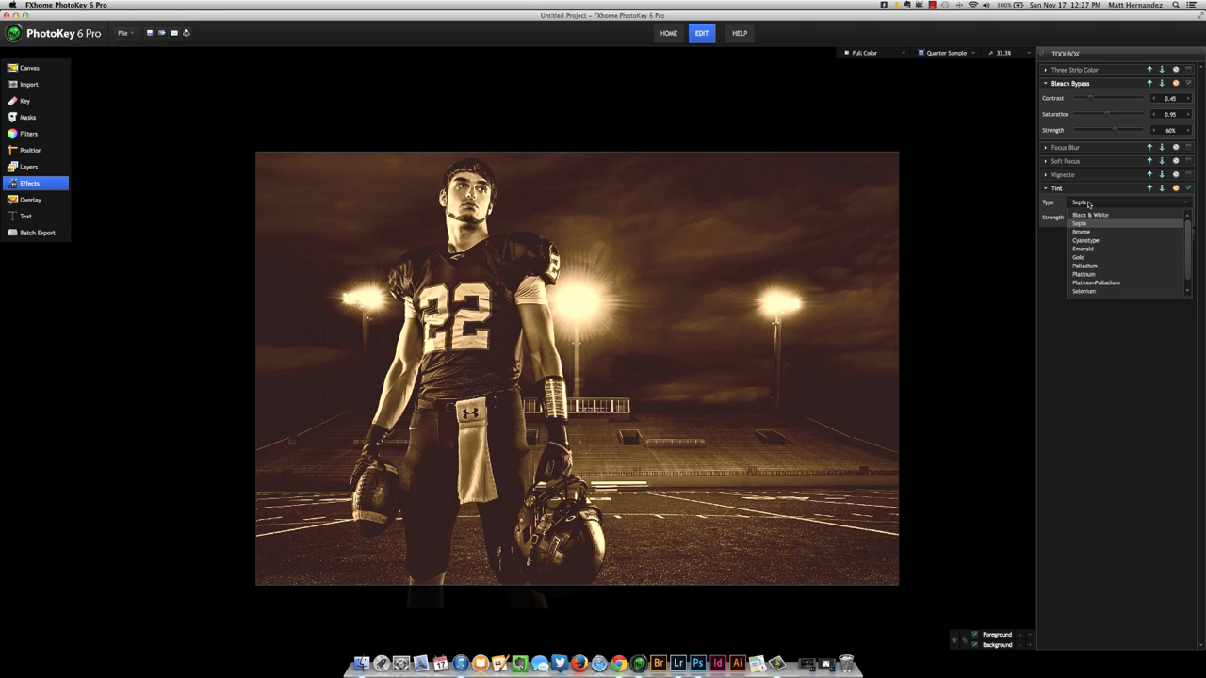
click(1090, 235)
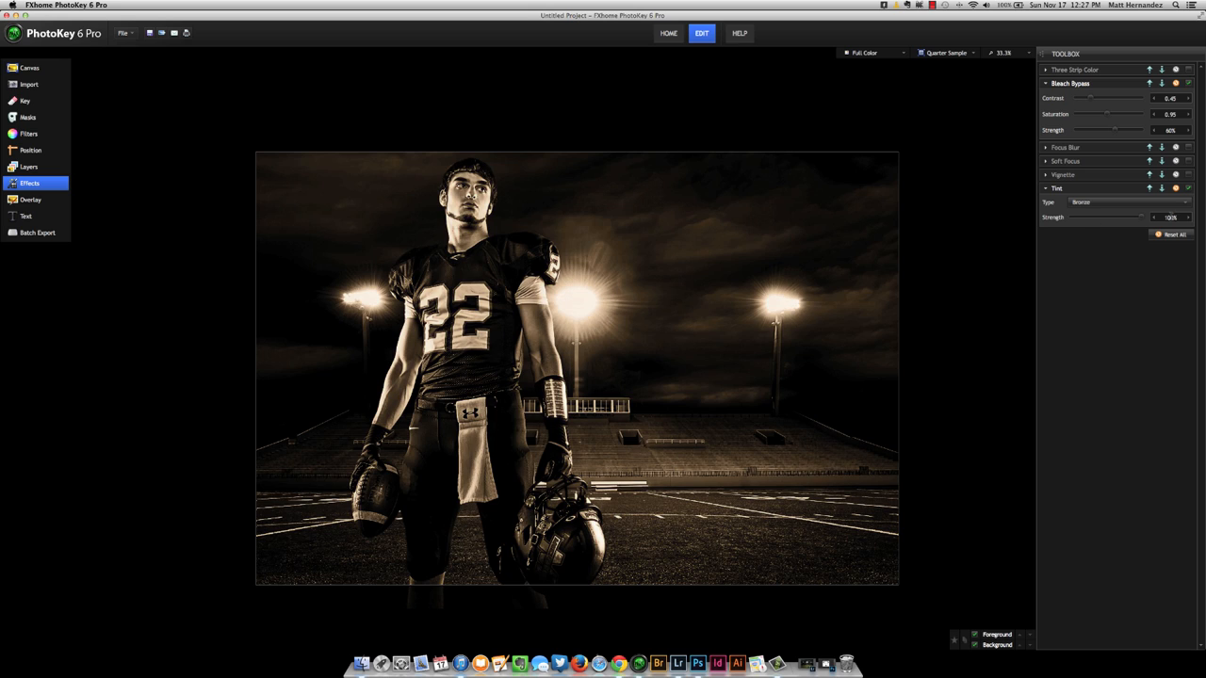
drag(1146, 219, 976, 326)
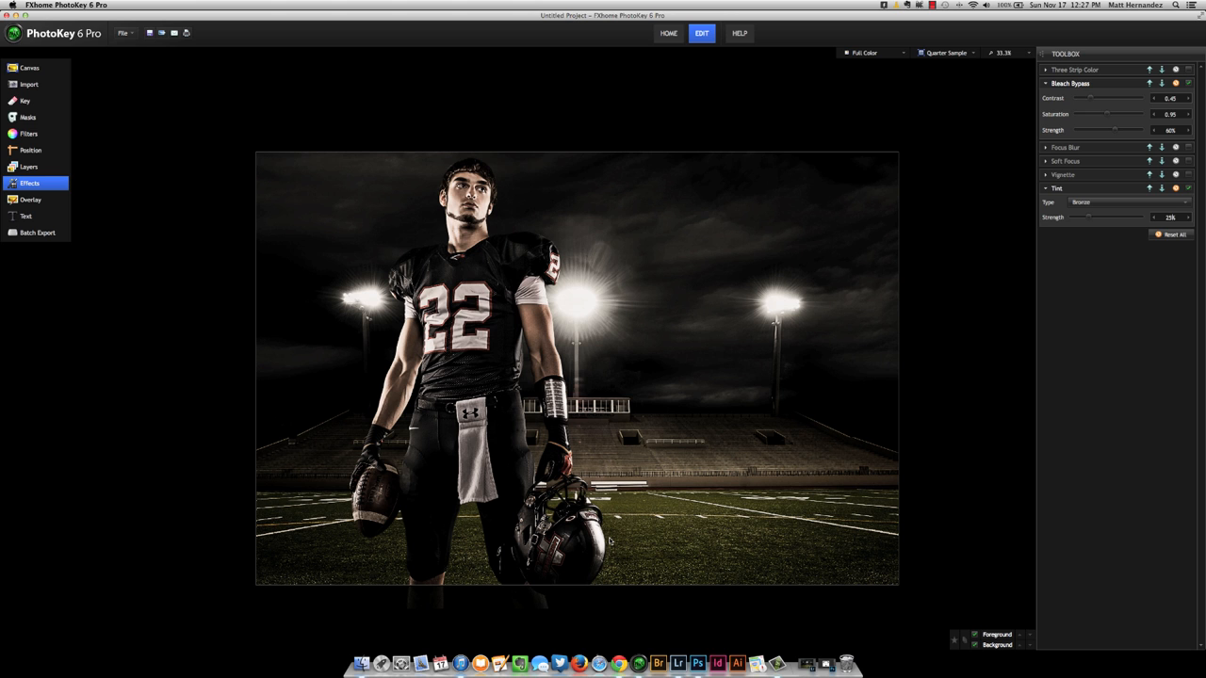
Inspect the graded composite up close around the player's waist, gloves, football and helmet.
scroll(610, 541, up, 1)
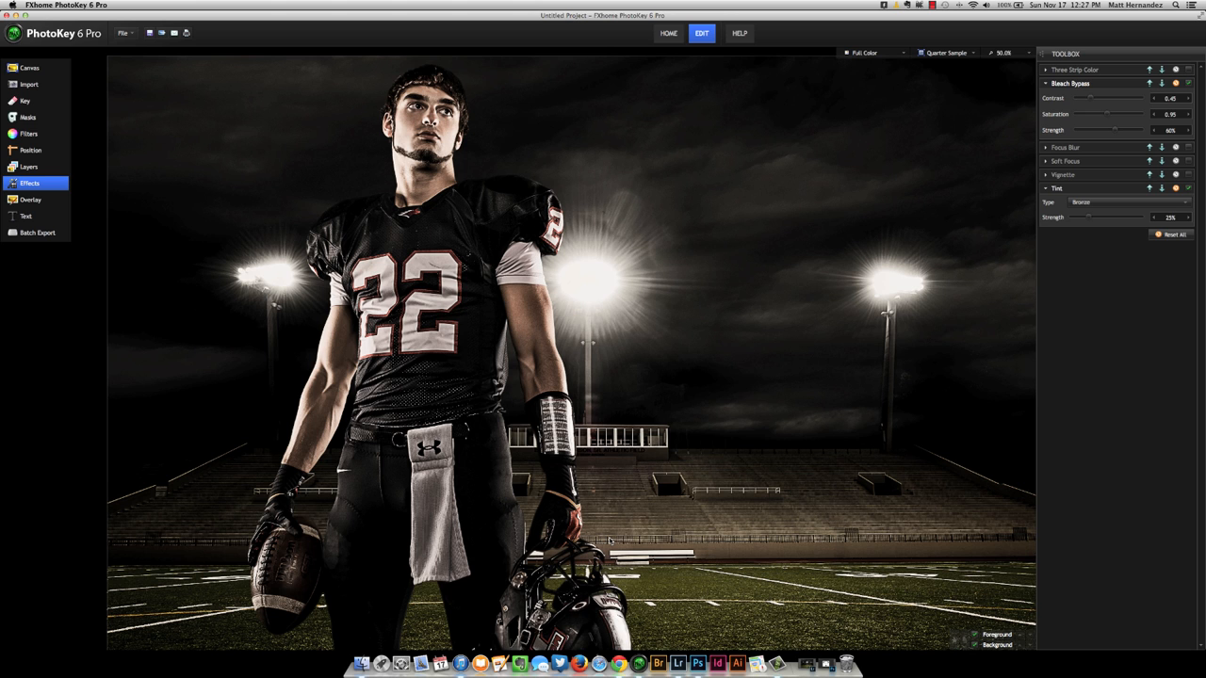
scroll(610, 541, up, 1)
drag(607, 626, 588, 462)
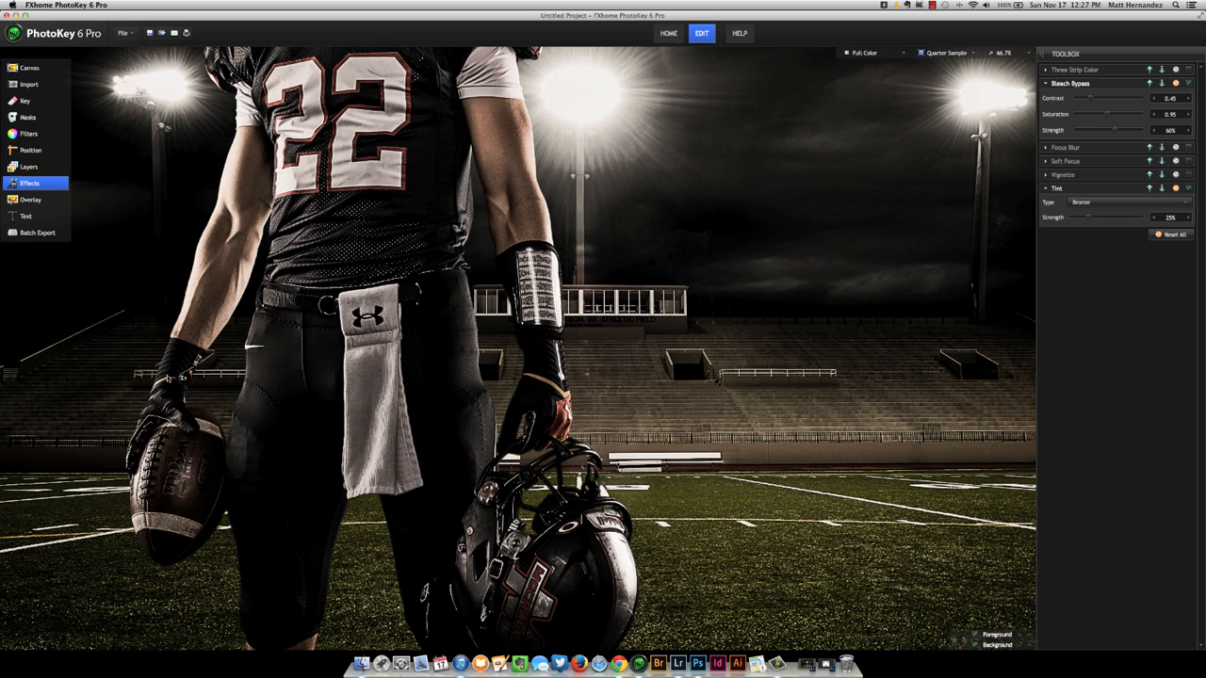
click(123, 33)
click(146, 122)
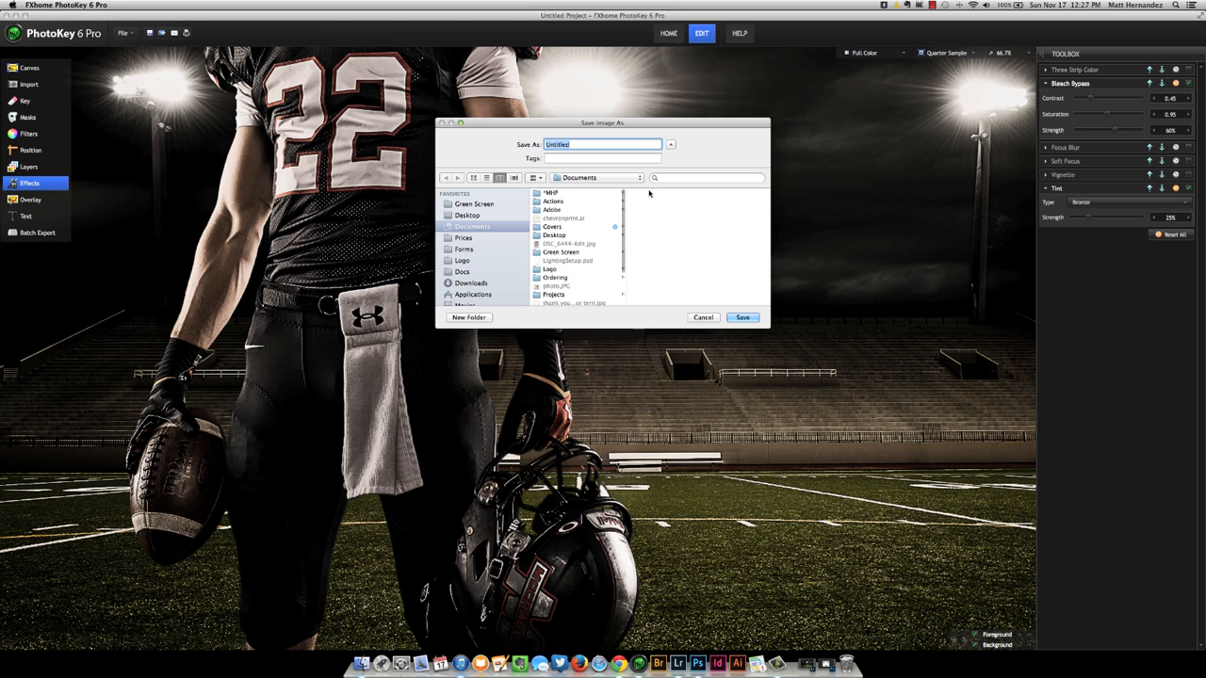
click(713, 321)
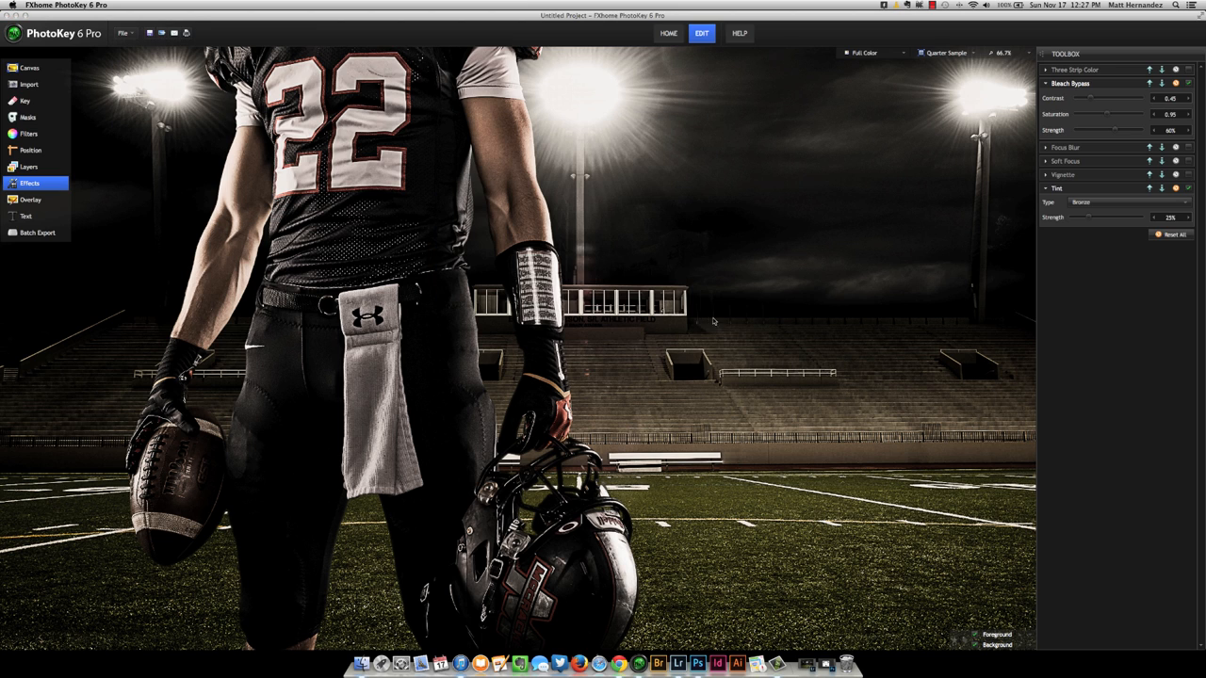
Close the PhotoKey project without saving and open fjwtut2_alexander2.png from the Green Screen folder in Photoshop, viewed close on the helmet.
click(8, 16)
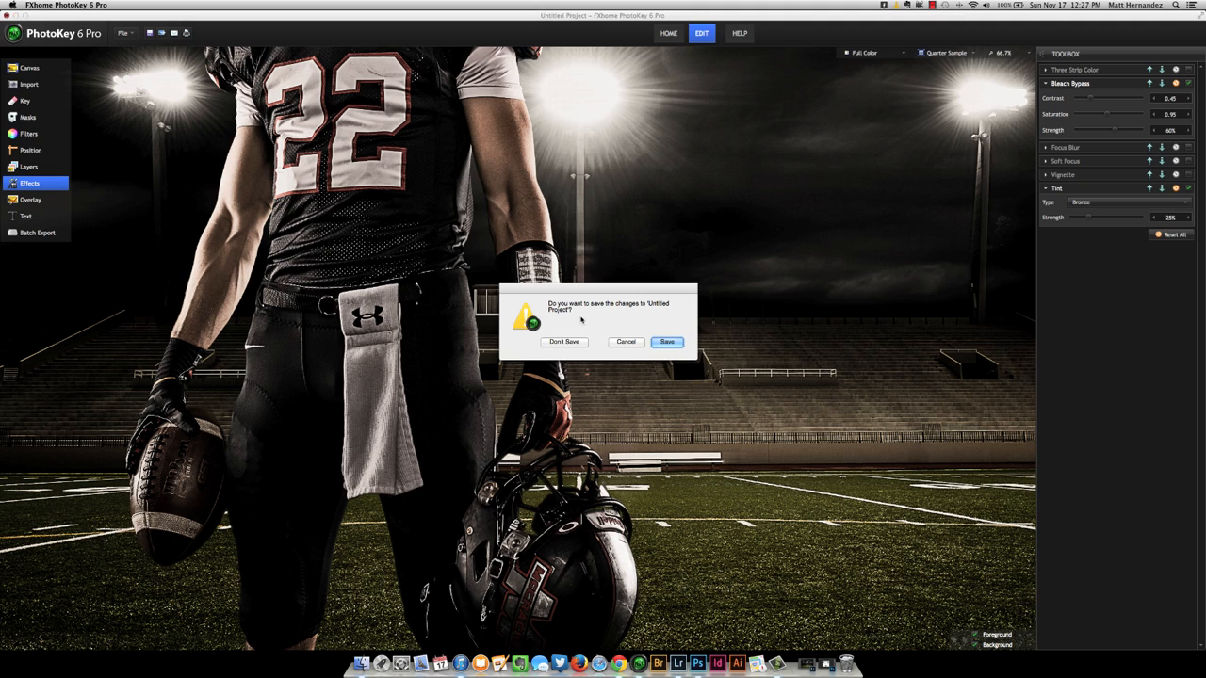
click(563, 341)
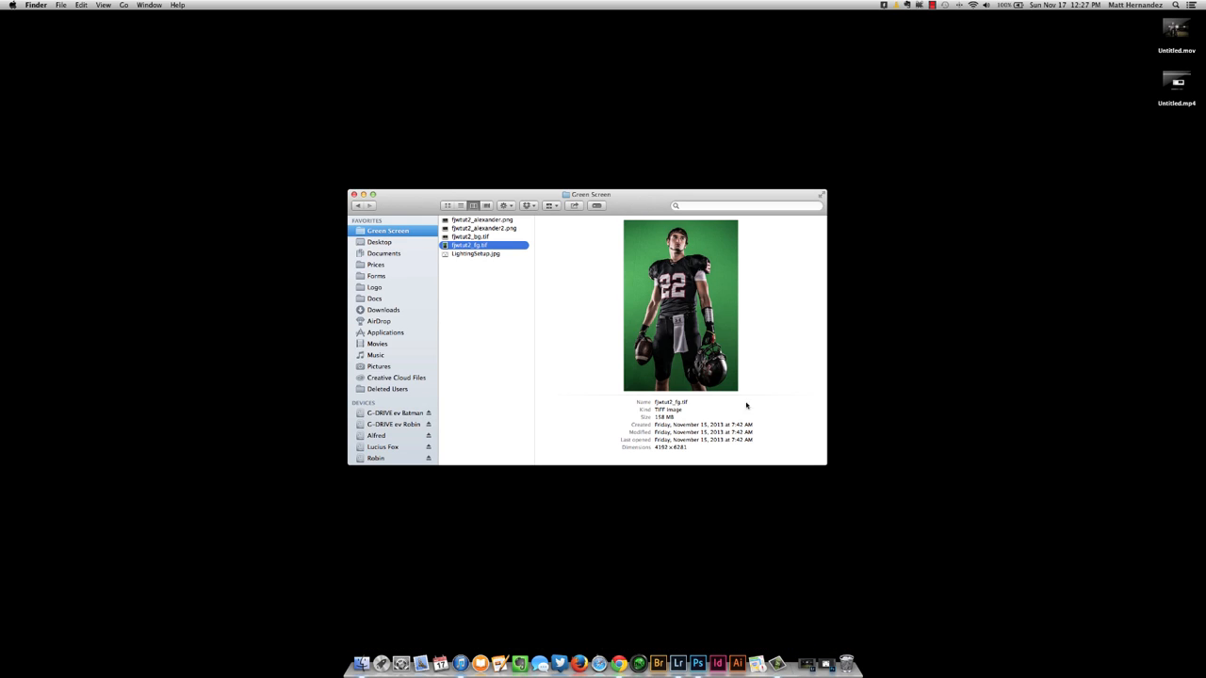
click(501, 229)
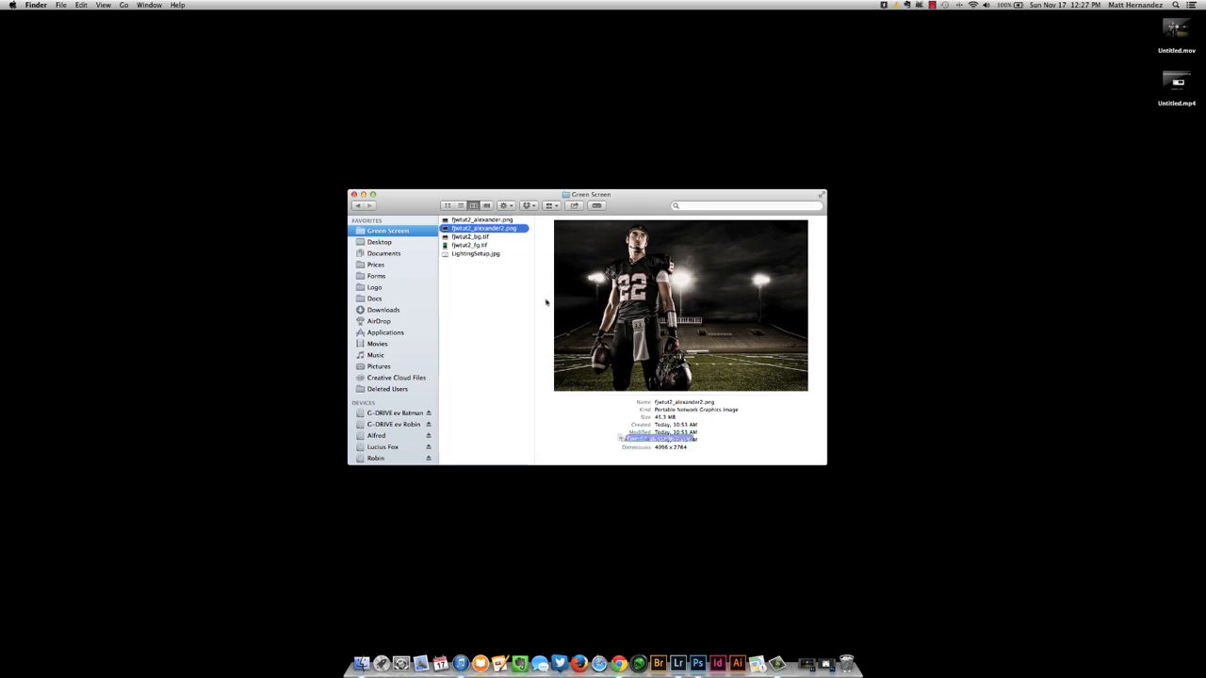
click(697, 662)
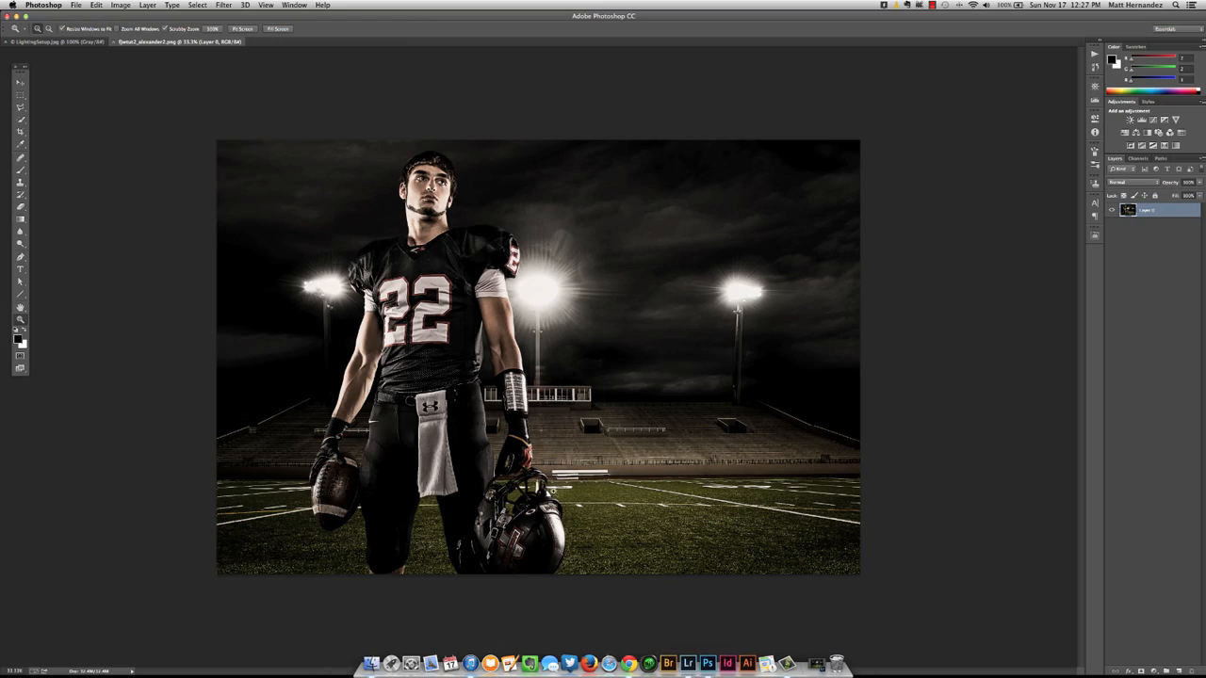
drag(545, 491, 544, 492)
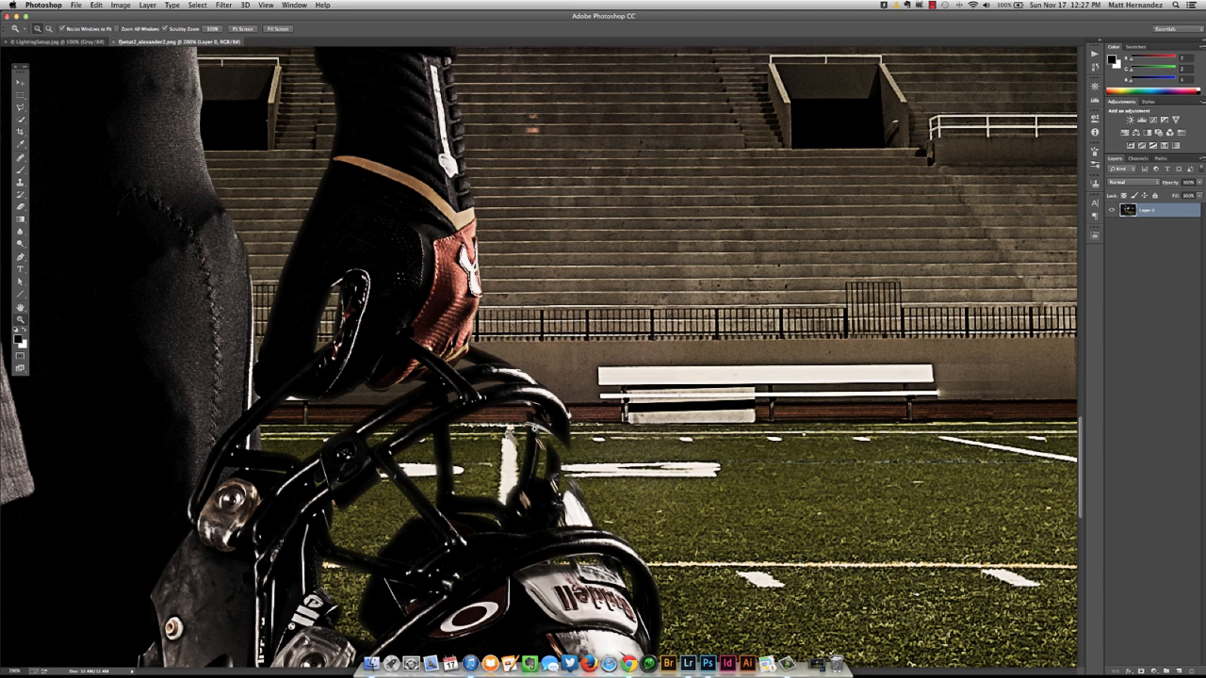
Create a new layer and paint over the faded parts of the helmet's face mask with the Brush tool.
key(super+shift+n)
key(Return)
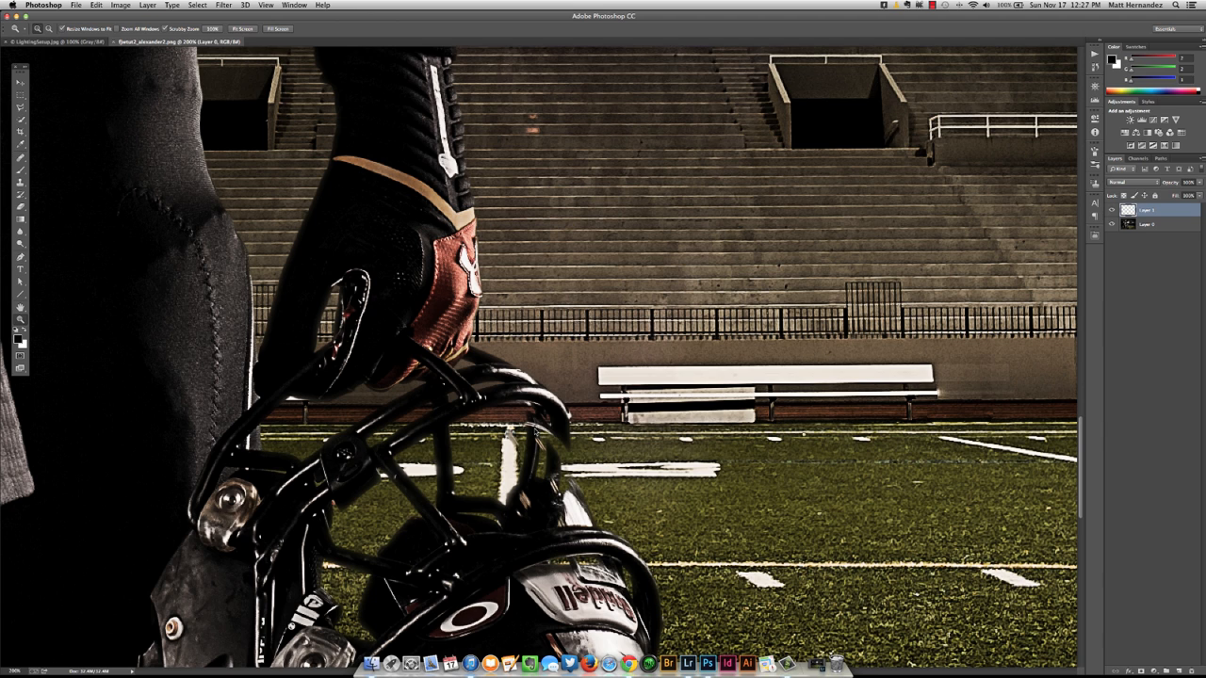
key(b)
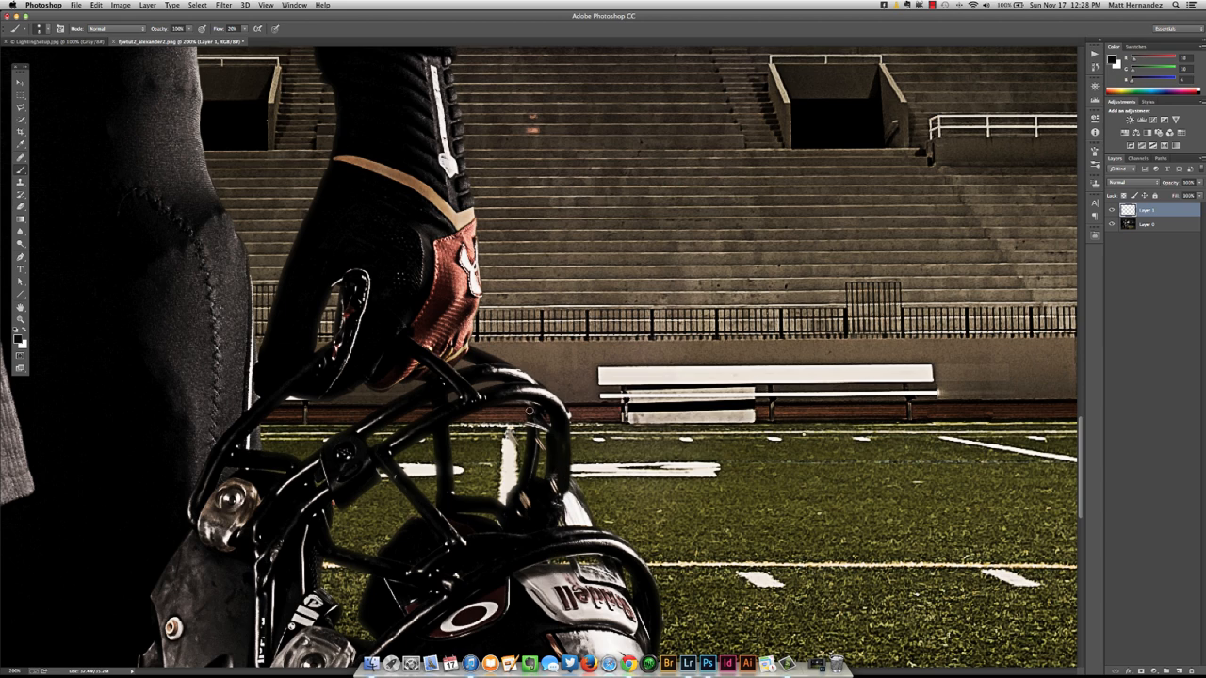
mouse_move(471, 359)
mouse_down()
mouse_move(662, 374)
mouse_move(687, 363)
mouse_move(706, 374)
mouse_move(781, 335)
mouse_up()
Clean up the edges around the football, glove and wrist with the Clone Stamp, and merge the retouching into the image layer.
key(s)
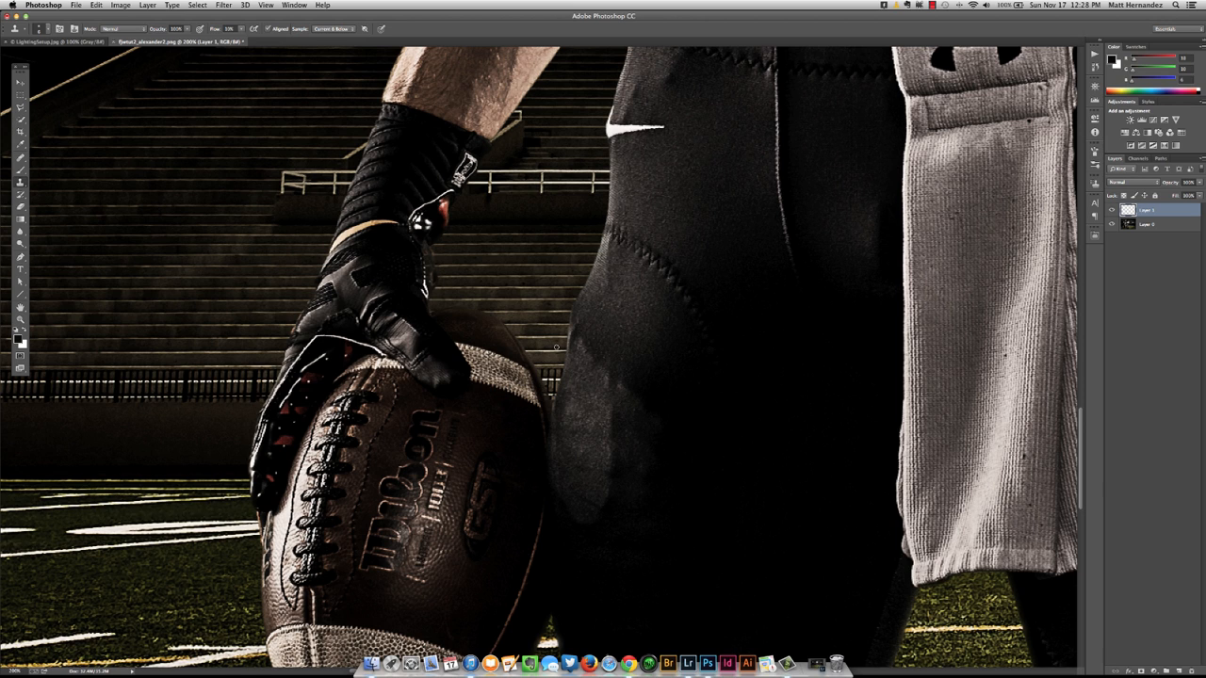
mouse_move(555, 348)
mouse_down()
mouse_move(601, 348)
mouse_move(579, 348)
mouse_move(595, 346)
mouse_move(586, 434)
mouse_move(581, 401)
mouse_move(570, 425)
mouse_move(548, 357)
mouse_move(552, 304)
mouse_up()
drag(549, 384, 527, 377)
drag(484, 331, 484, 331)
drag(424, 254, 428, 269)
key(super+e)
key(super+0)
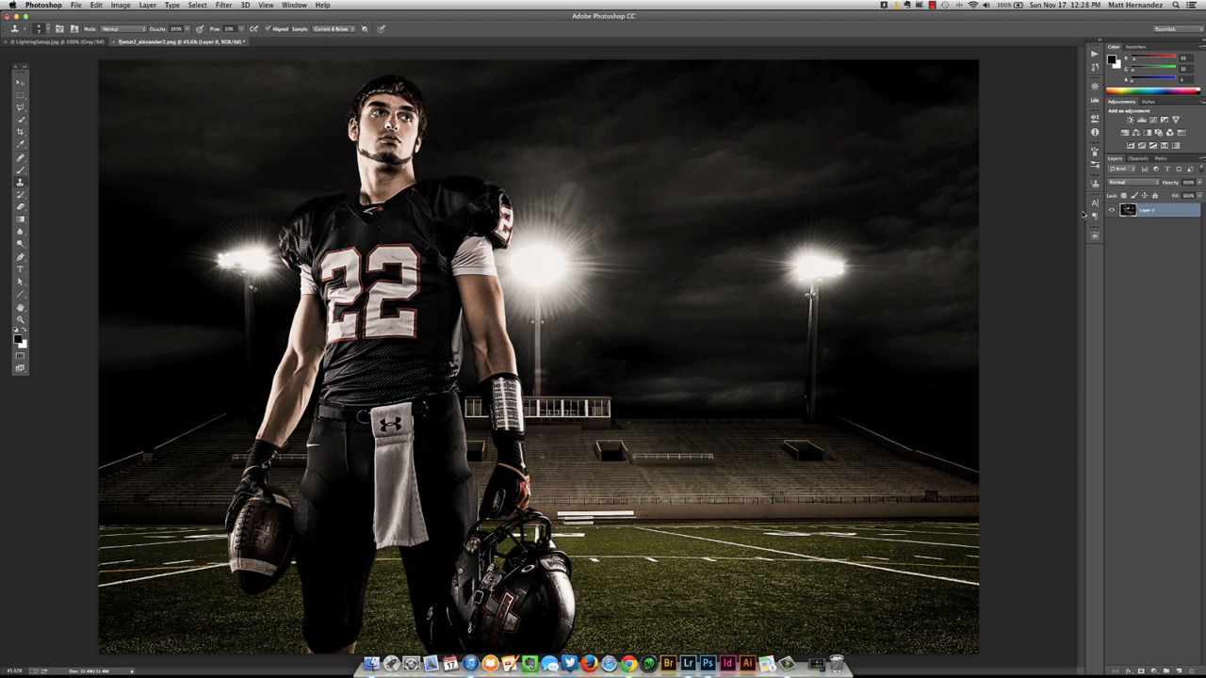
Create a new layer in Soft Light mode filled with the neutral 50% gray.
key(super+shift+n)
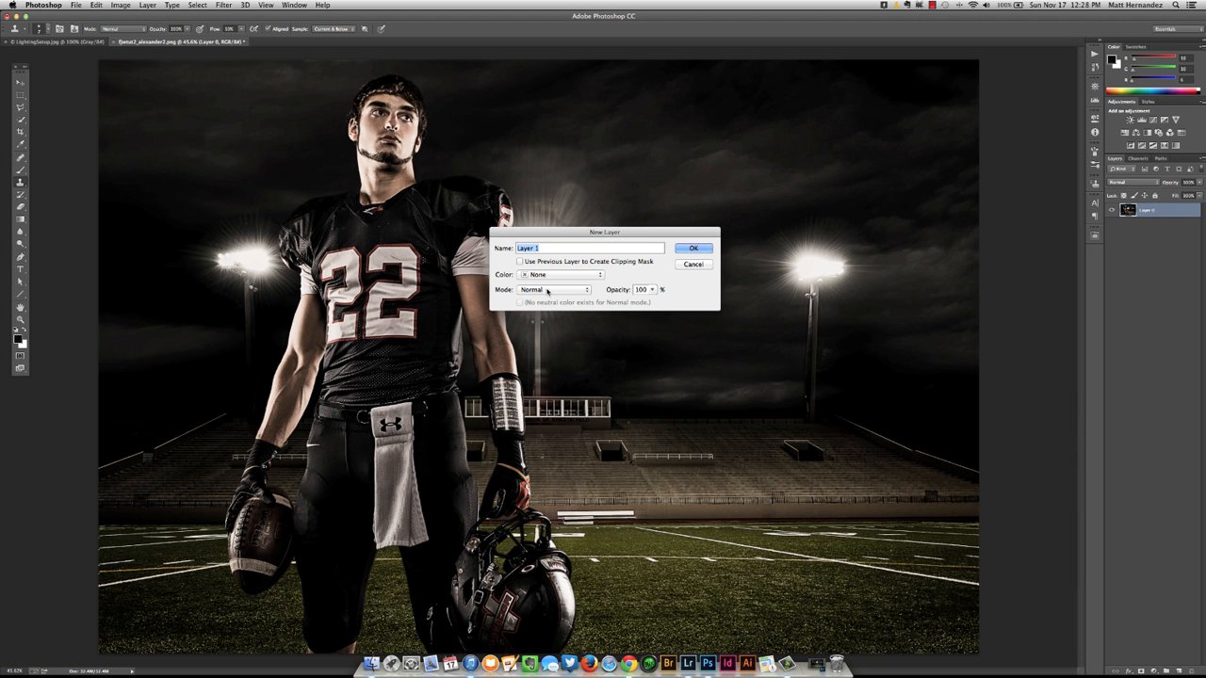
click(547, 291)
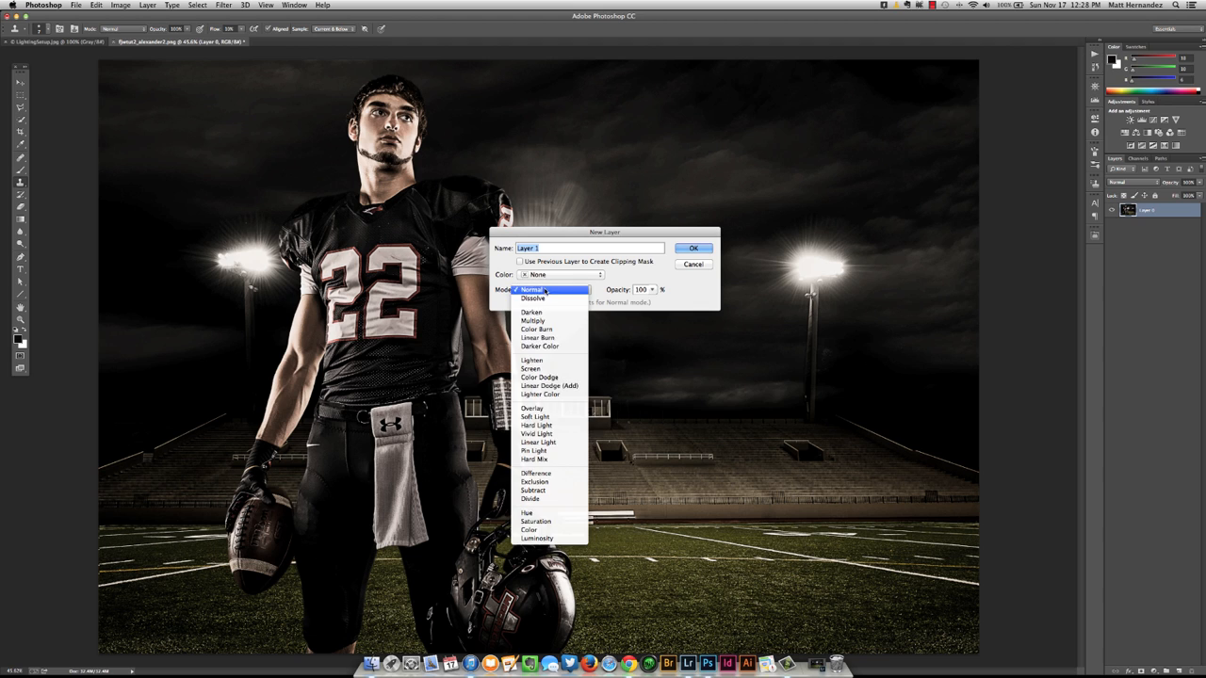
click(550, 418)
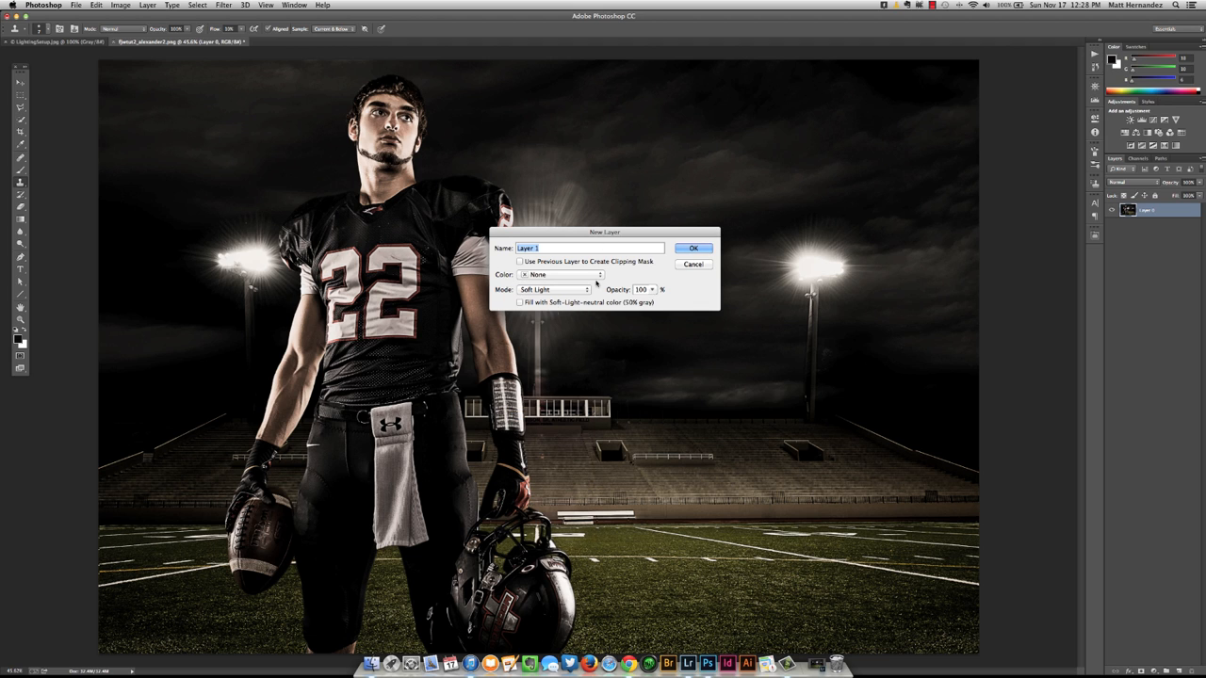
click(519, 302)
click(693, 249)
Preview the gray layer in Normal blend mode and return it to Soft Light.
click(1131, 182)
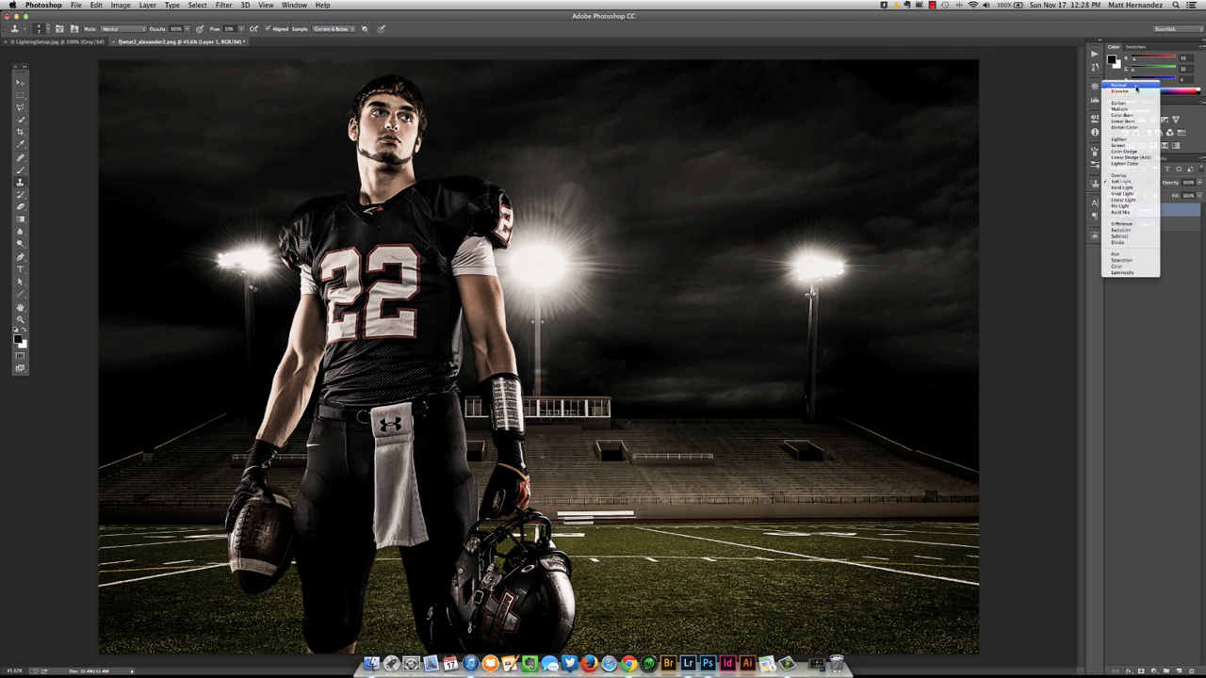
click(1136, 86)
click(1131, 182)
click(1123, 277)
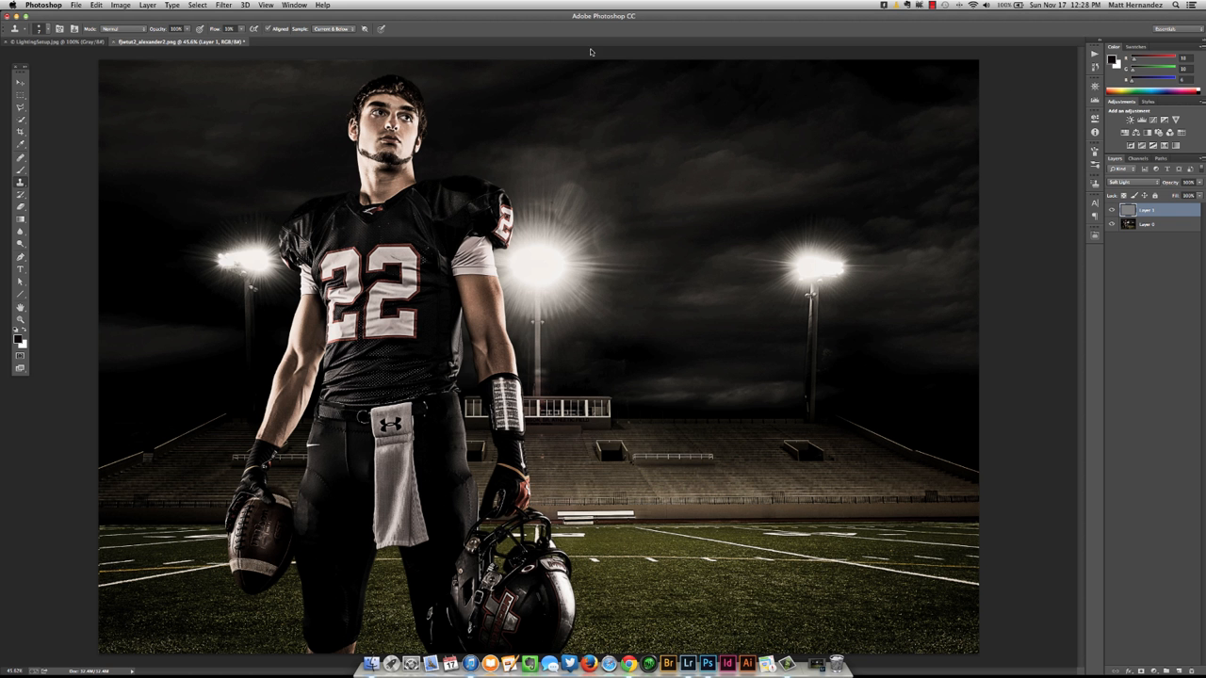
Add 20% uniform monochromatic noise to the gray layer and check the grain around the stadium light.
click(225, 5)
mouse_move(271, 137)
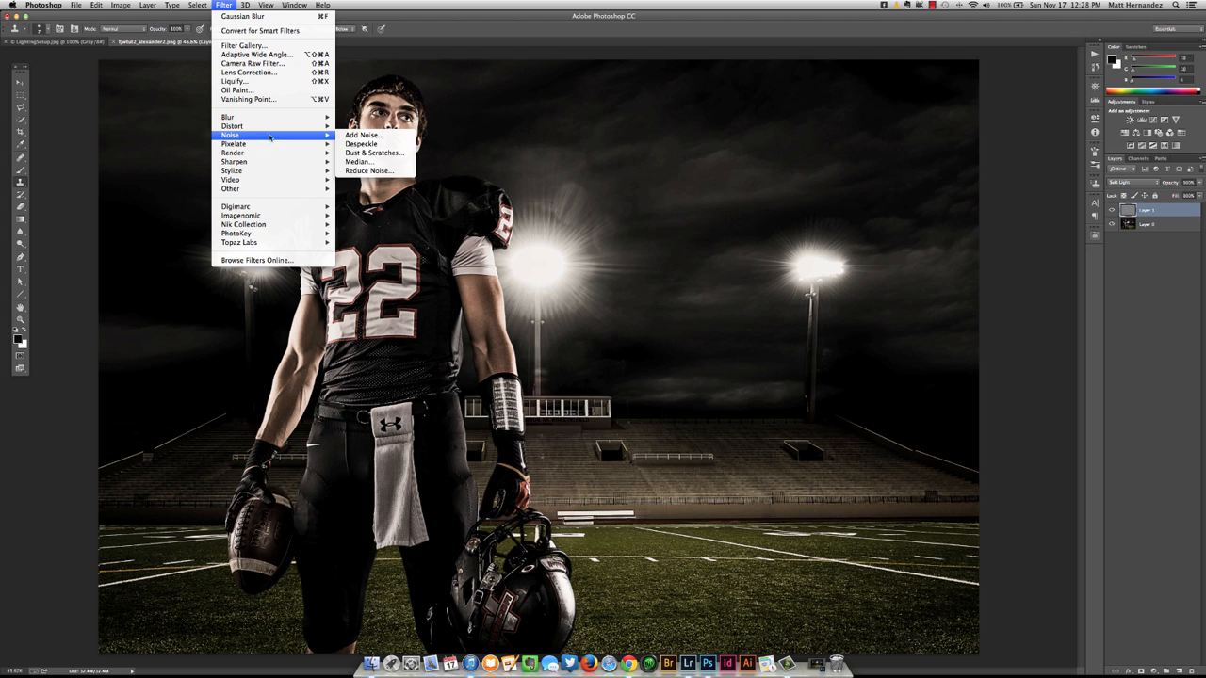
click(365, 136)
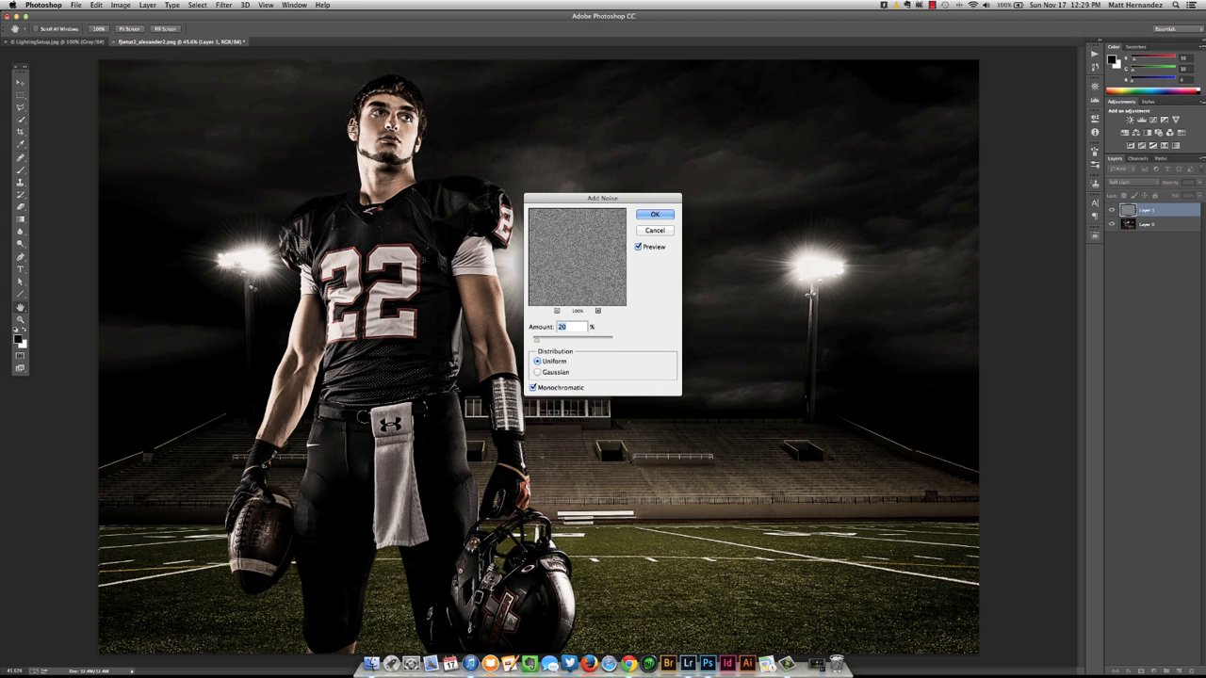
click(644, 216)
key(super+plus)
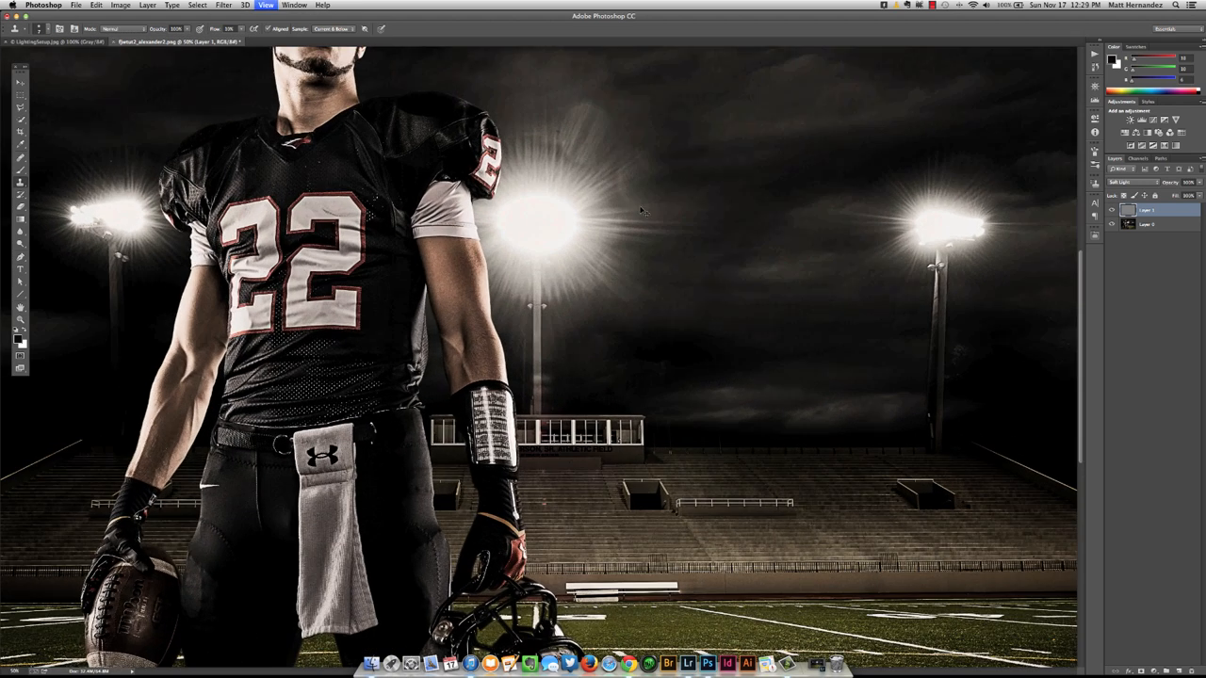
drag(540, 219, 560, 334)
key(super+plus)
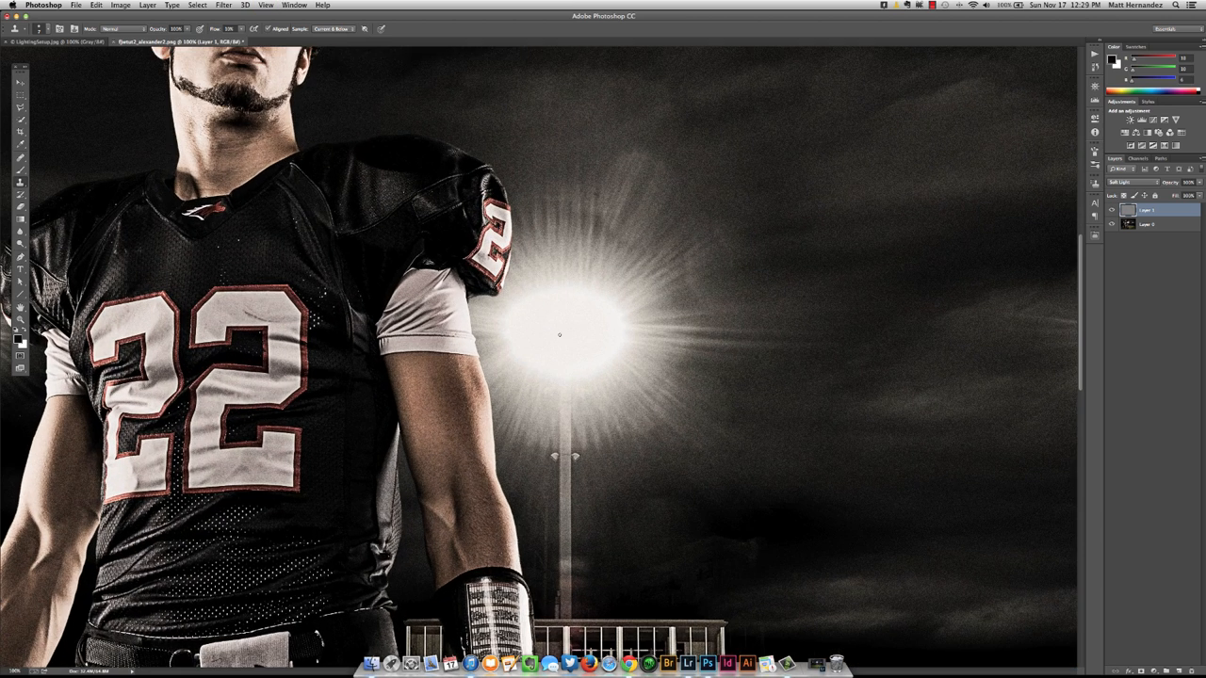
Apply a Gaussian Blur with a 0.5 pixel radius to the gray noise layer.
click(223, 5)
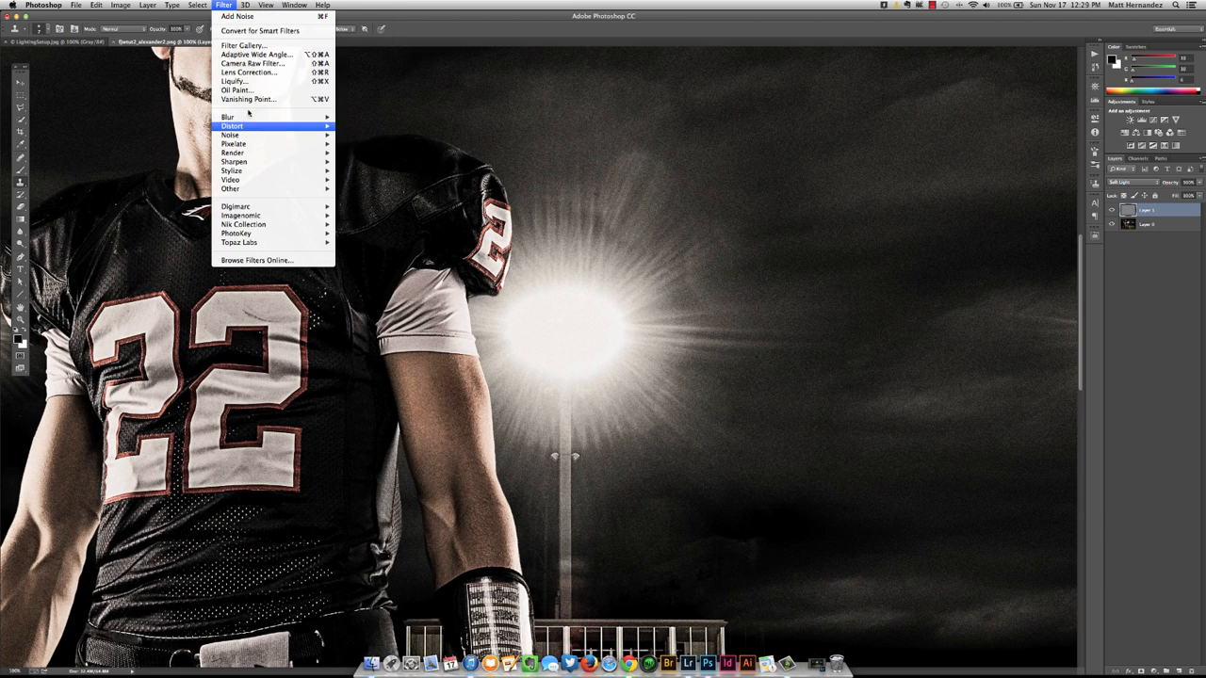
mouse_move(250, 120)
click(368, 186)
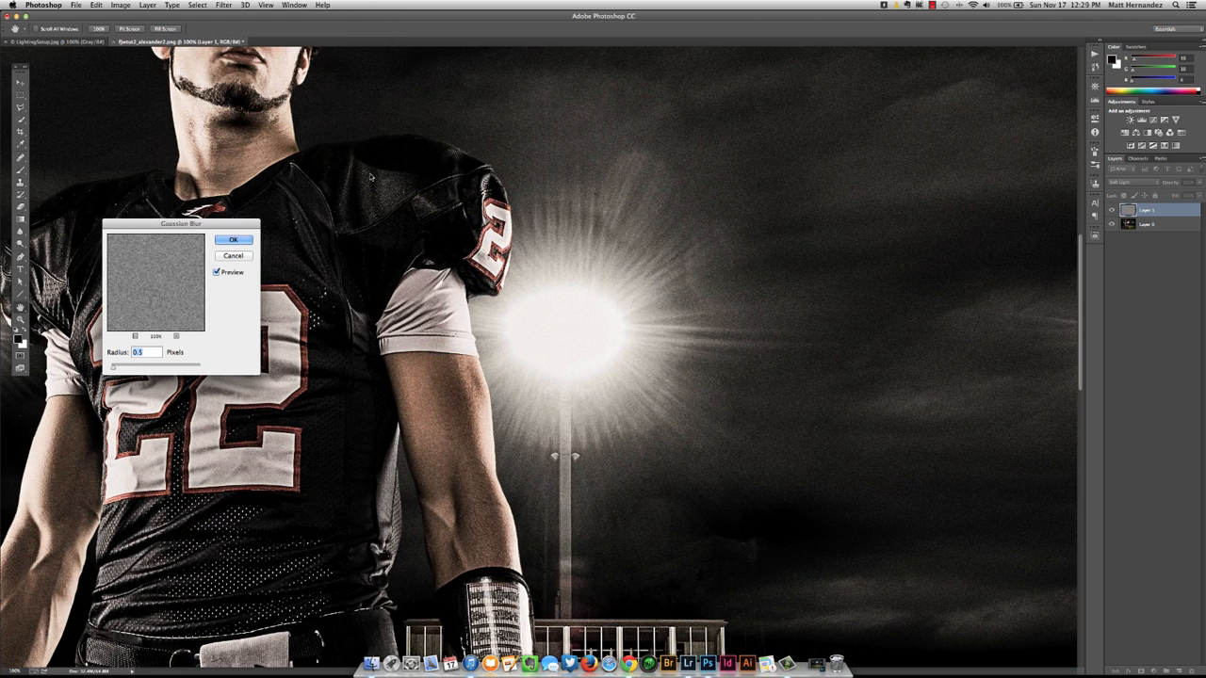
drag(179, 223, 461, 186)
click(533, 202)
key(s)
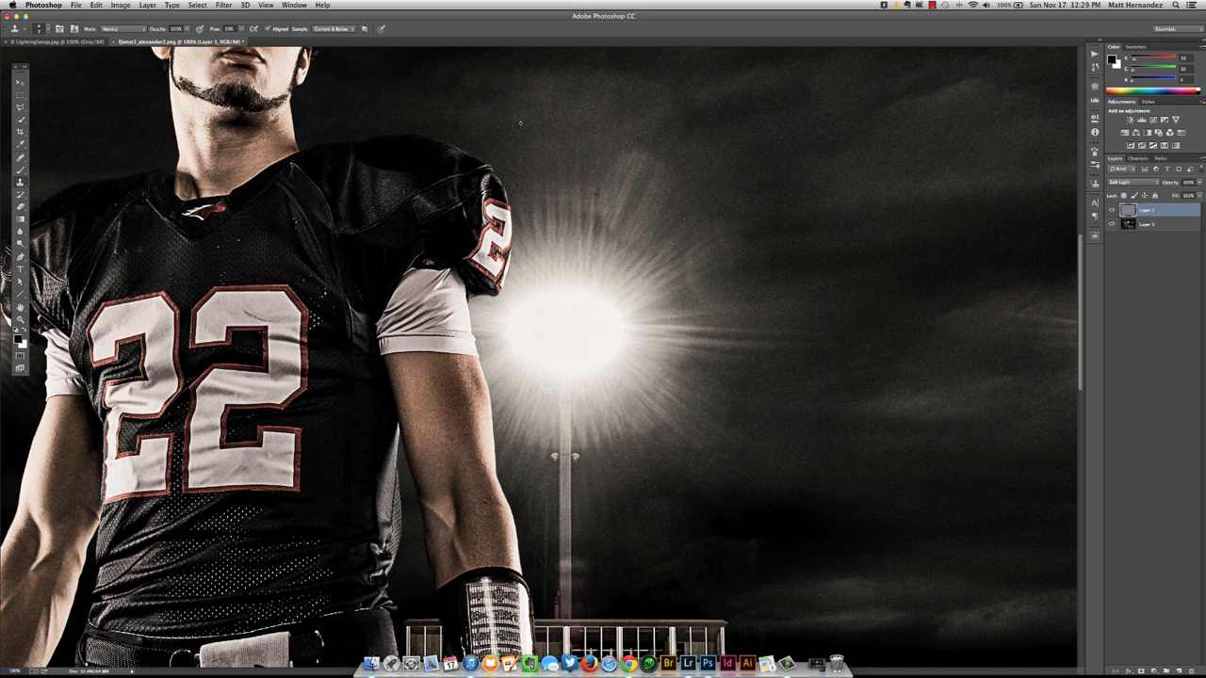
Lower the grain layer's opacity to 70% and check the effect on the whole composite.
key(v)
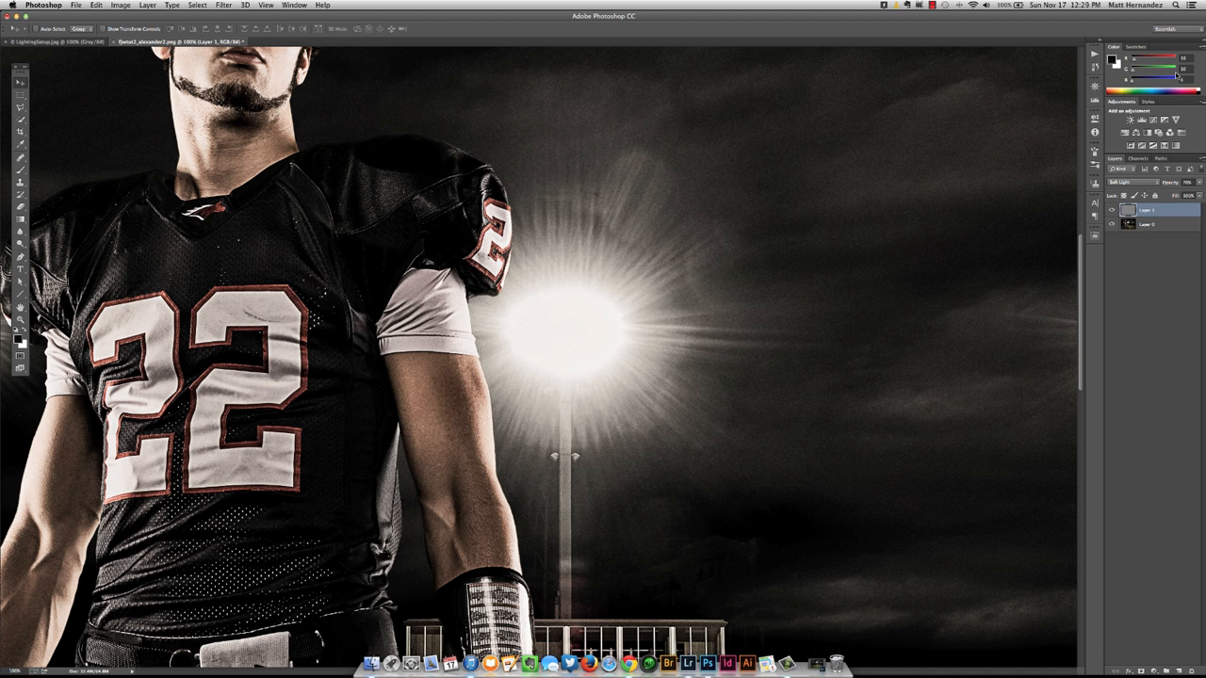
key(super+minus)
key(super+minus)
key(super+minus)
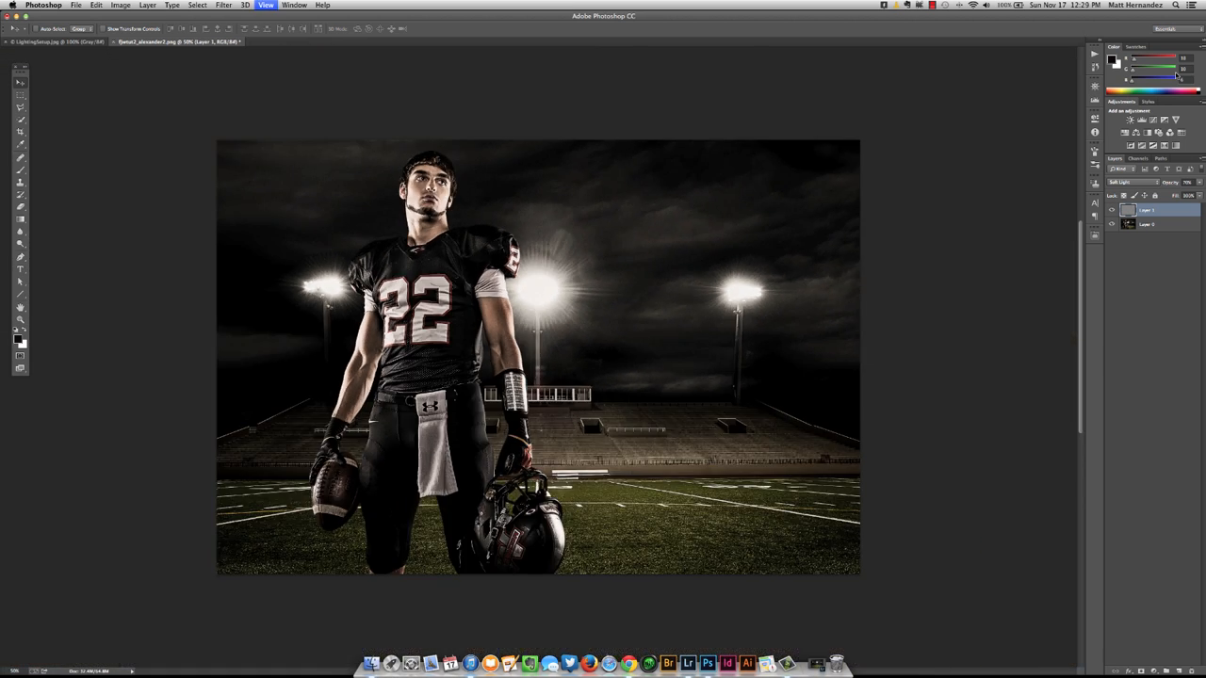
key(super+plus)
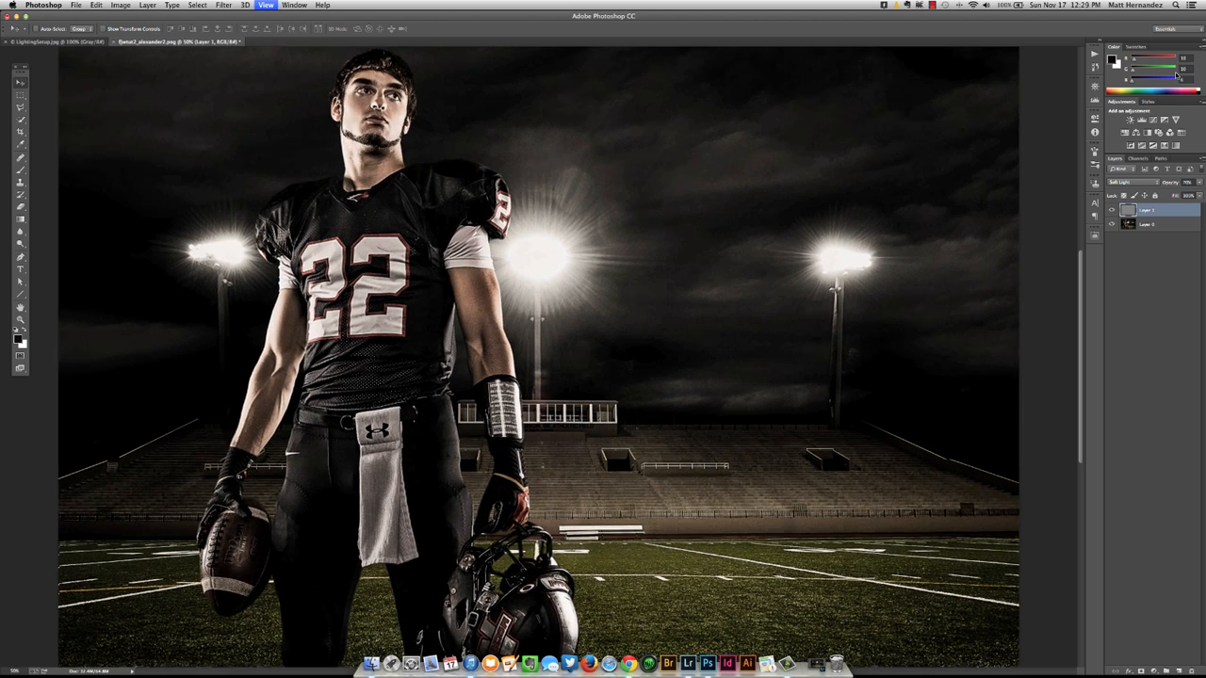
key(super+minus)
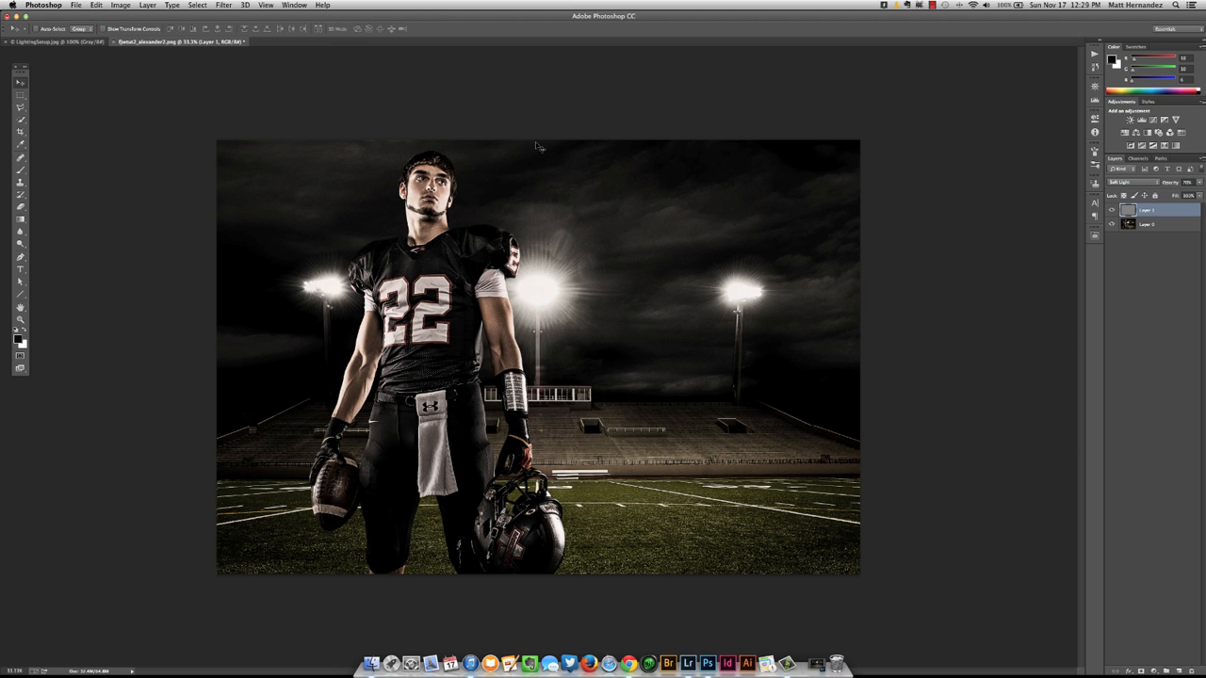
Flatten the image into a single background layer and review the finished composite in full-screen mode.
click(1201, 159)
click(1156, 348)
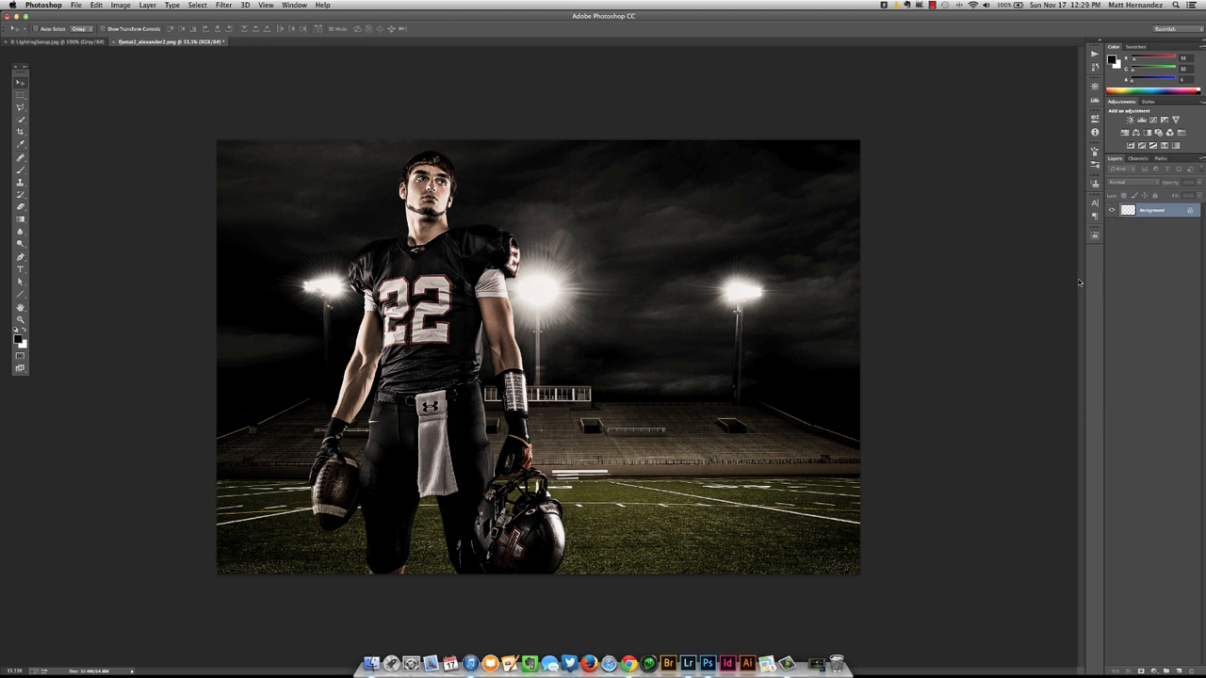
key(f)
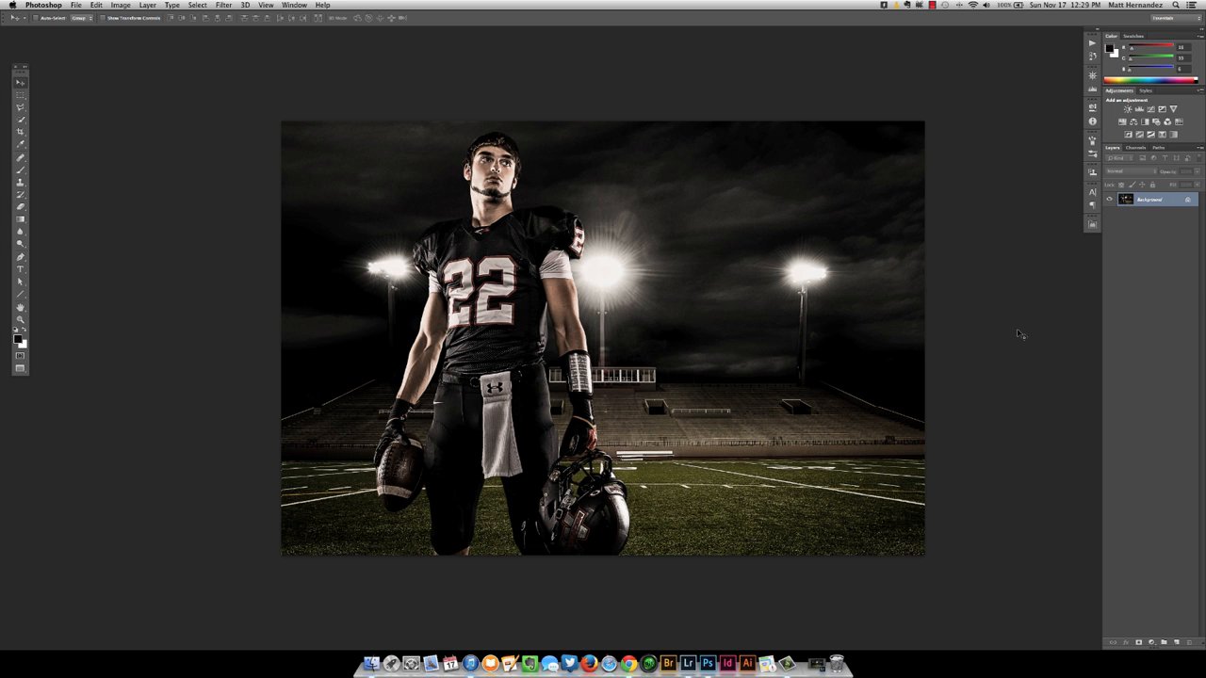
key(f)
key(super+0)
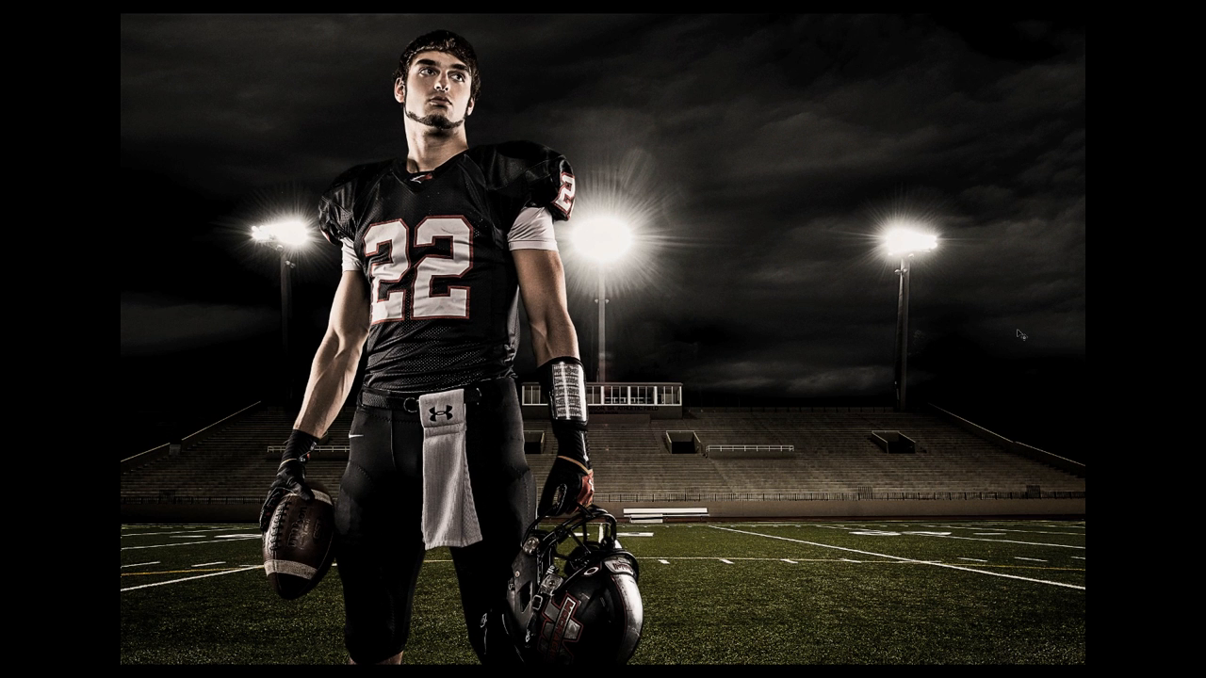
key(ctrl+minus)
key(f)
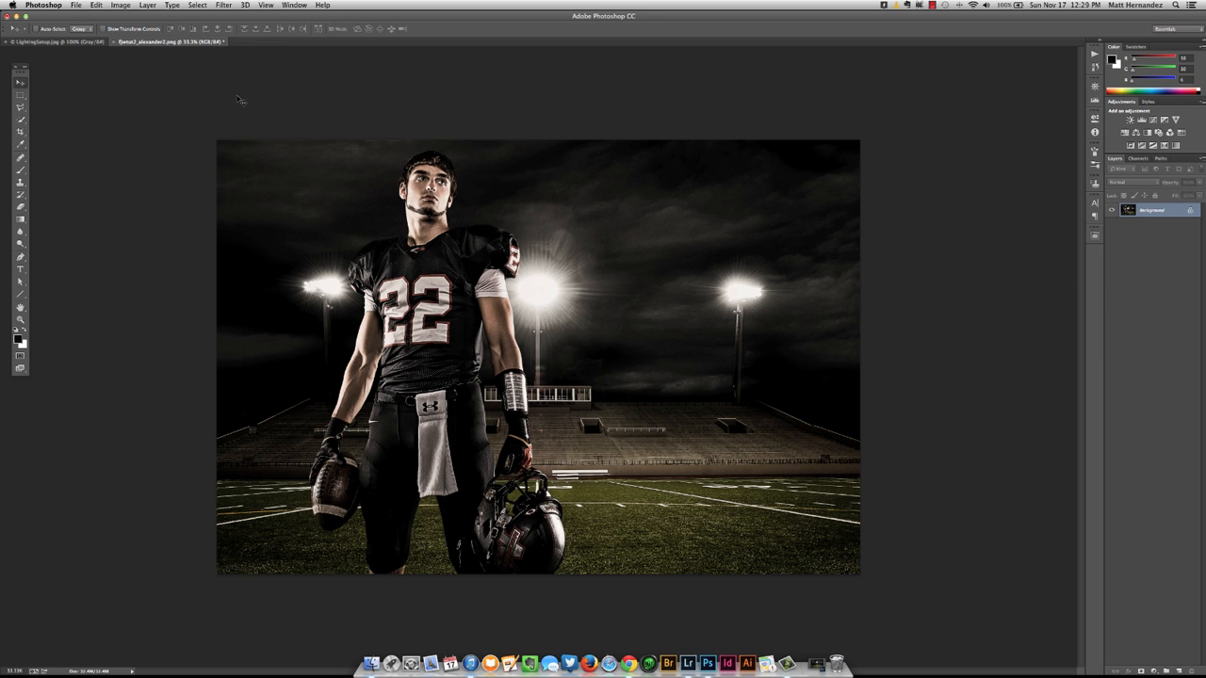
Minimize the composite, switch to Lightroom and review the original stadium and green-screen player photos.
click(16, 16)
click(801, 664)
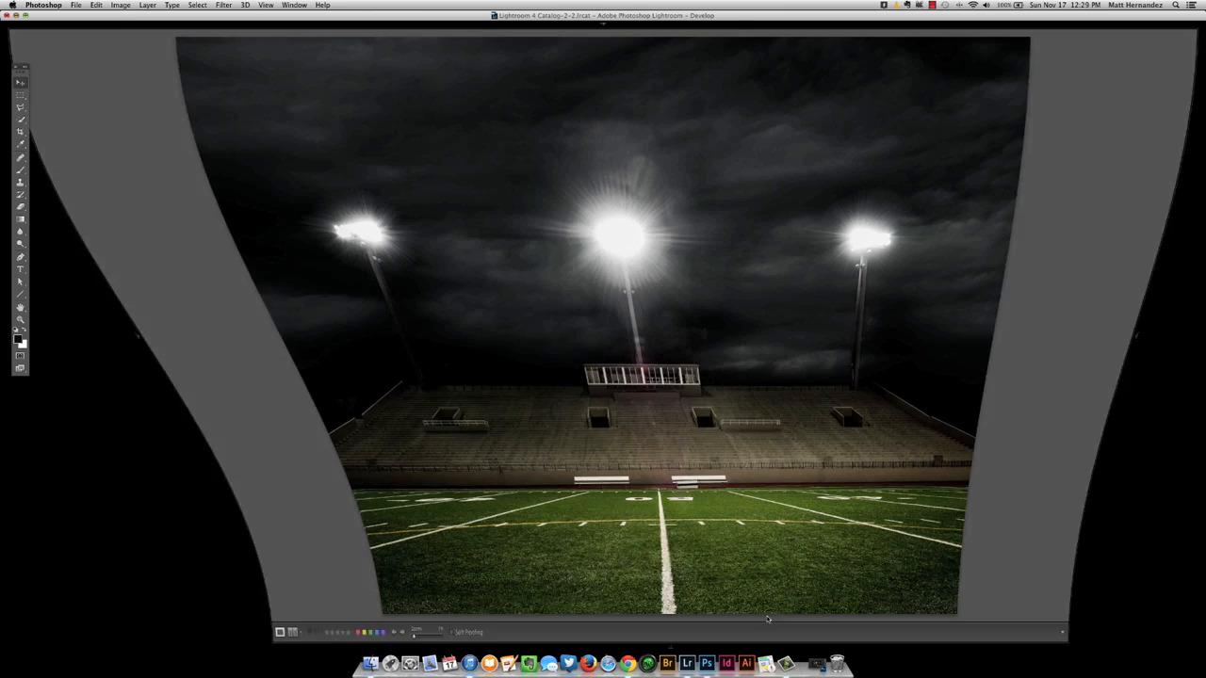
key(Left)
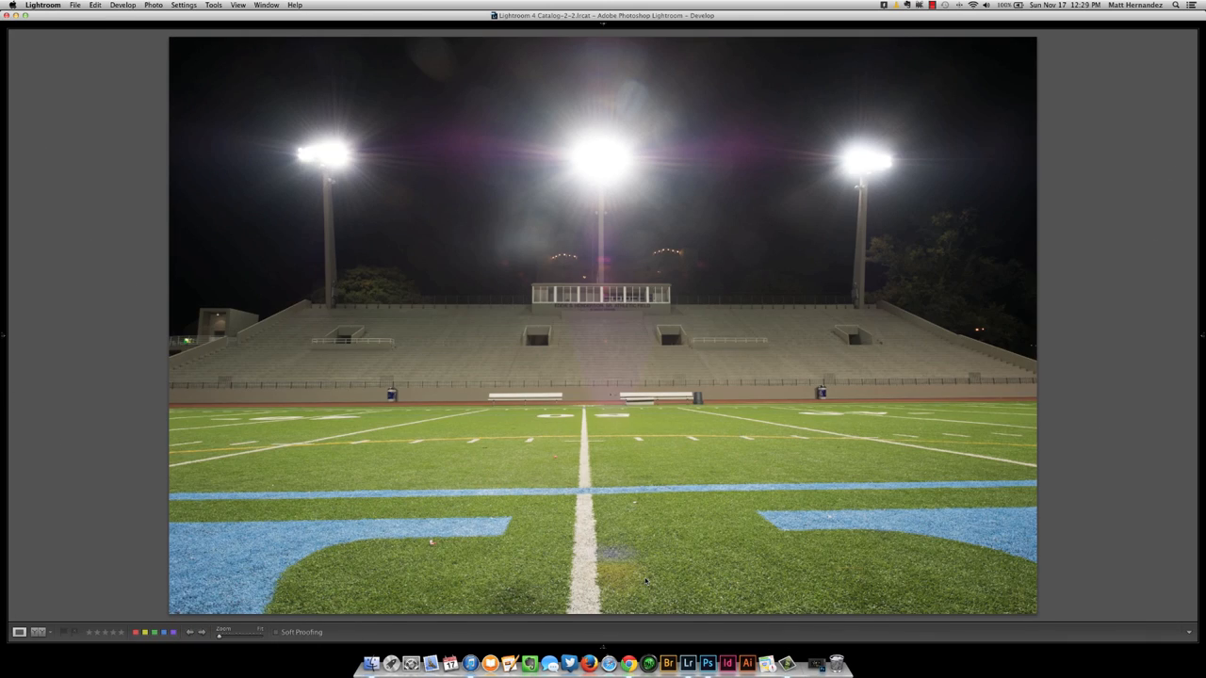
key(Right)
key(Left)
key(Left)
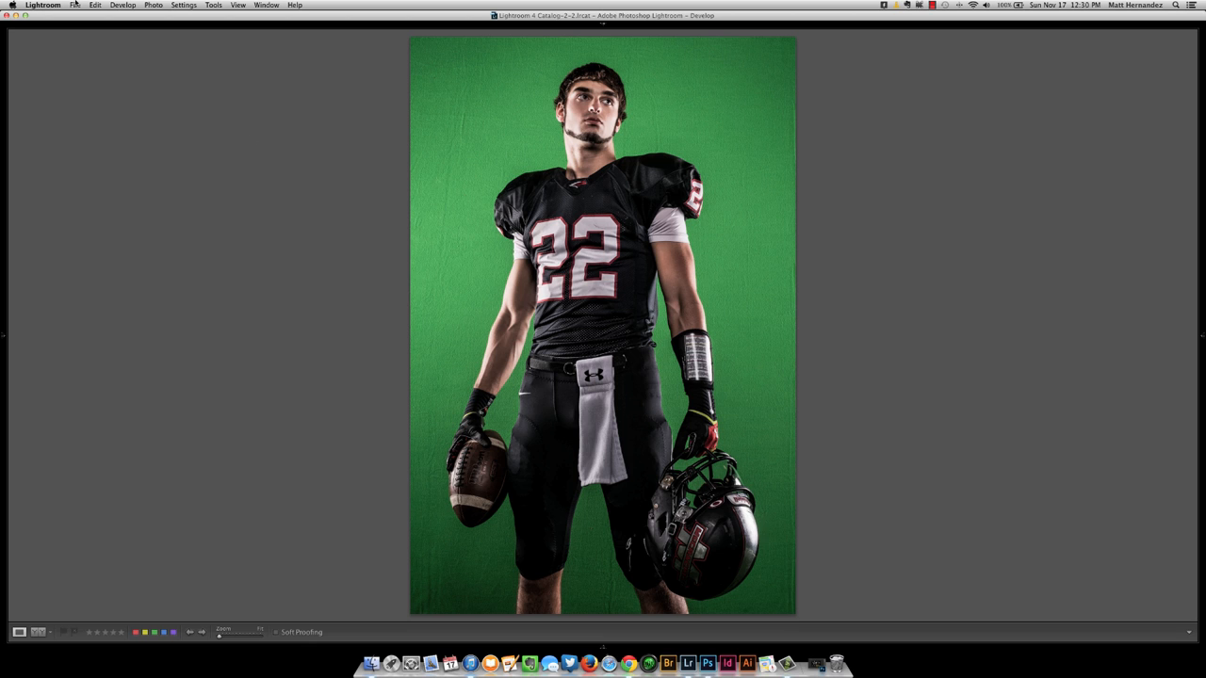
Minimize the Lightroom window and close the Green Screen folder window to clear the desktop.
click(14, 15)
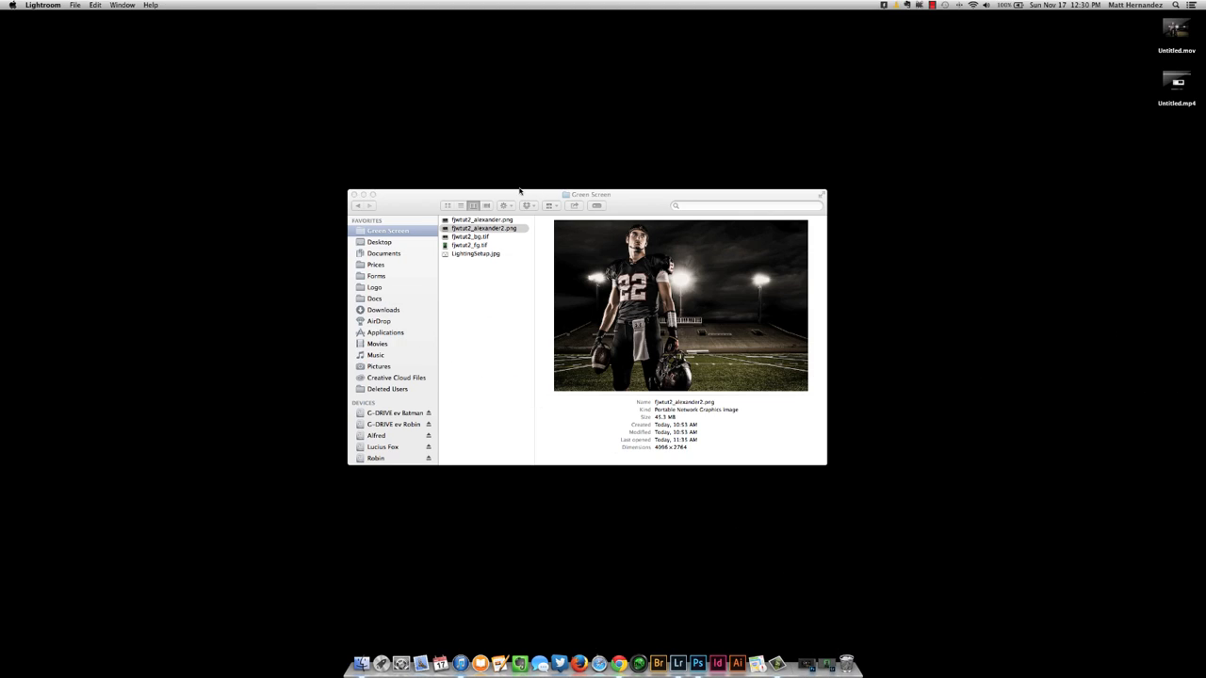
click(353, 195)
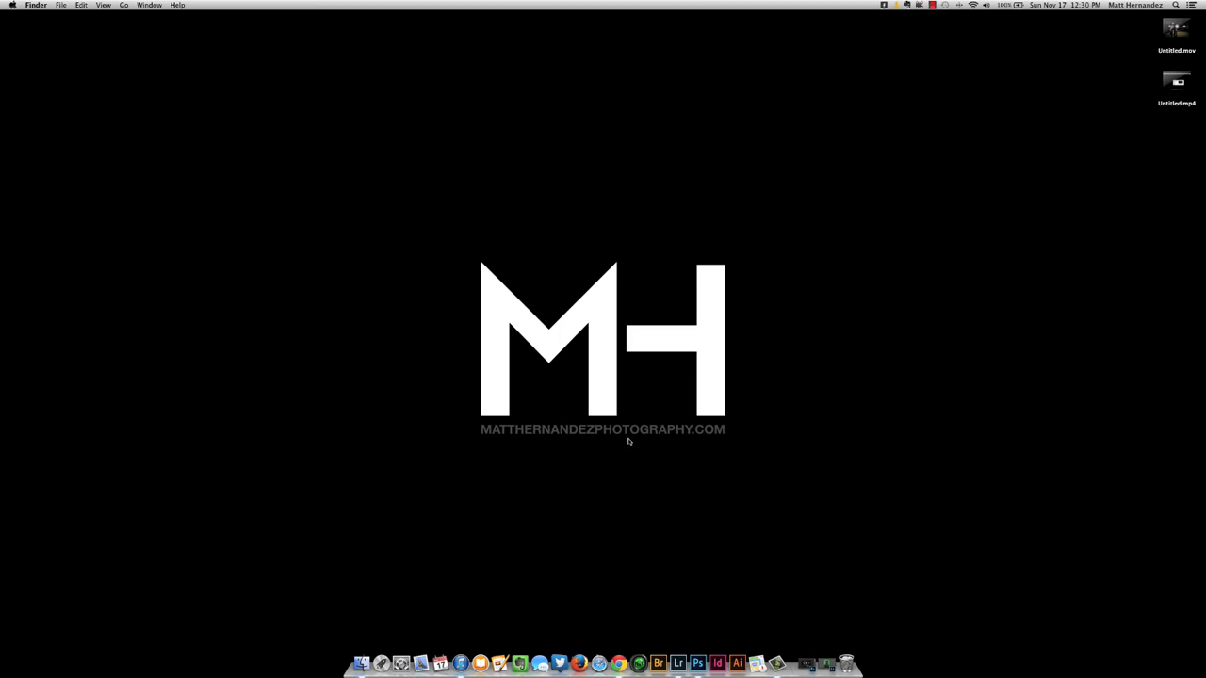